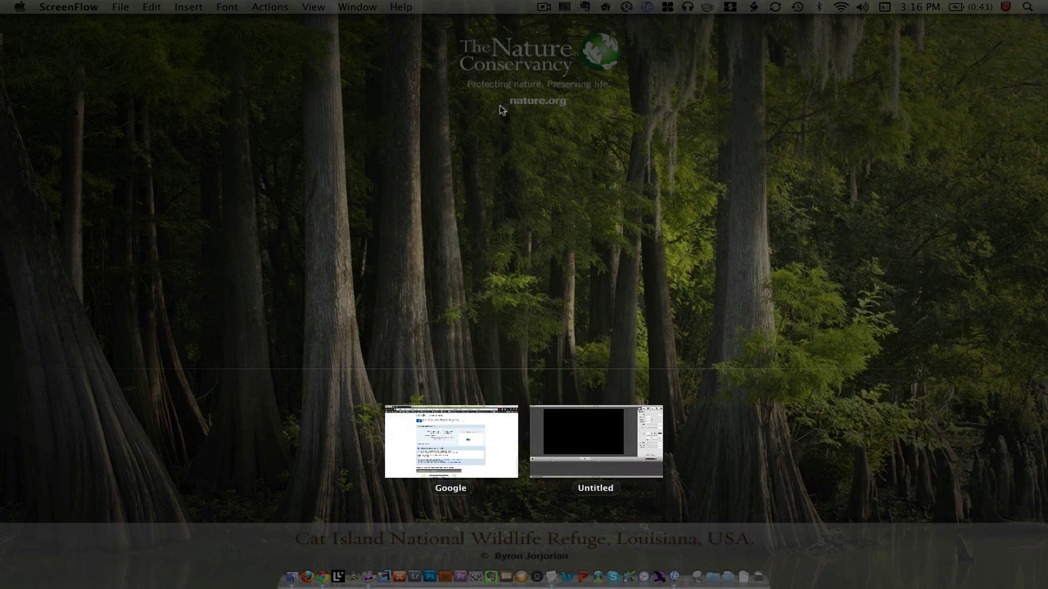
Step: Switch to Chrome, review the generated code on Google's +1 button page, and bring up the Deep Water Horizon blog post
{"action": "left_click", "coordinate": [442, 467]}
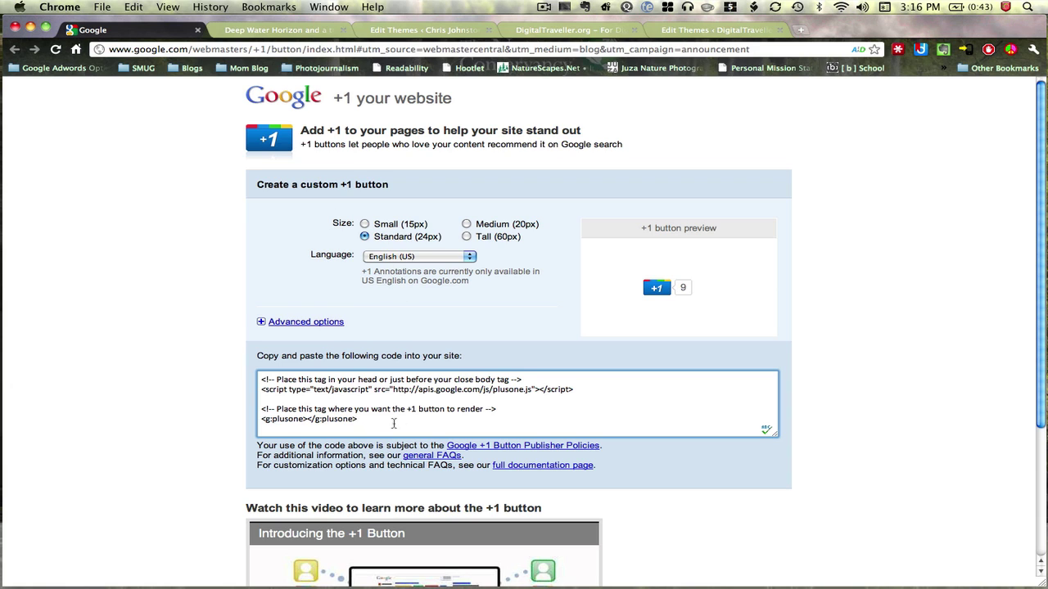
{"action": "left_click_drag", "start_coordinate": [393, 423], "coordinate": [427, 446]}
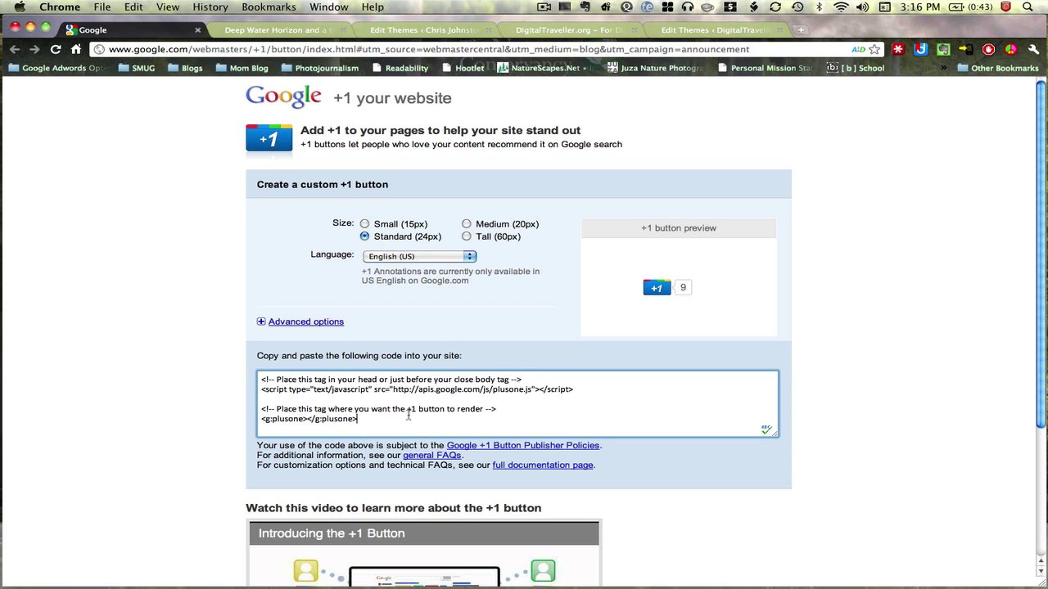
{"action": "left_click", "coordinate": [323, 35]}
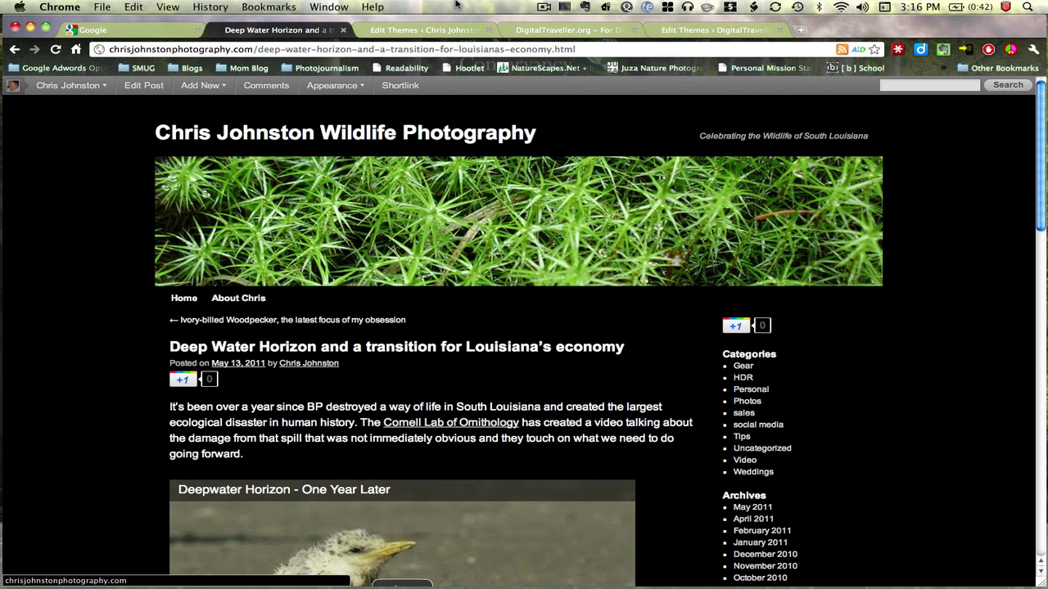
Step: Examine the plusone.js script placed just before the closing head tag in the Weaver theme's header.php
{"action": "left_click", "coordinate": [418, 31]}
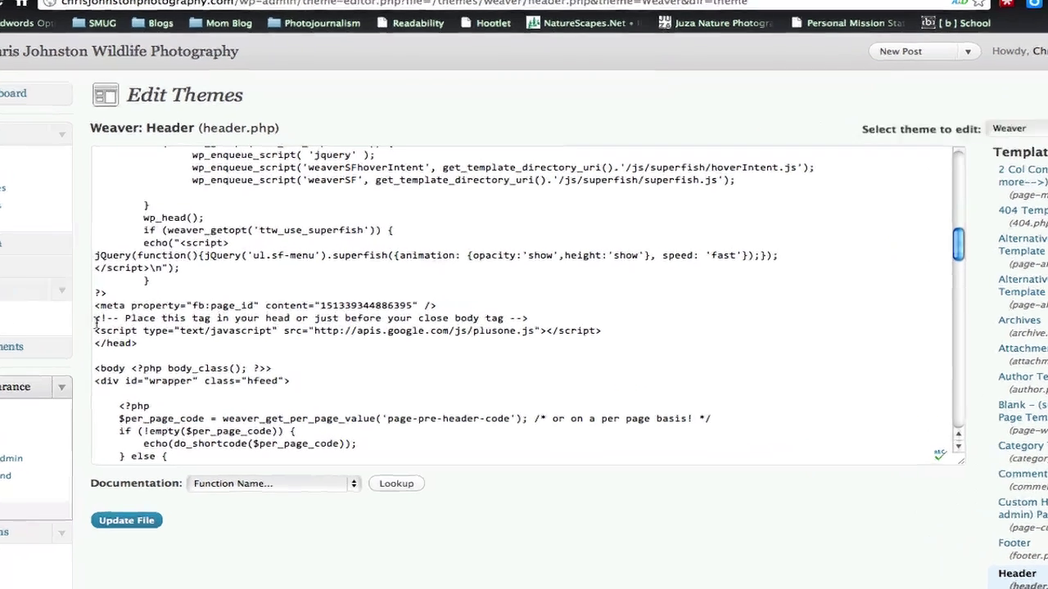
{"action": "left_click_drag", "start_coordinate": [95, 320], "coordinate": [609, 342]}
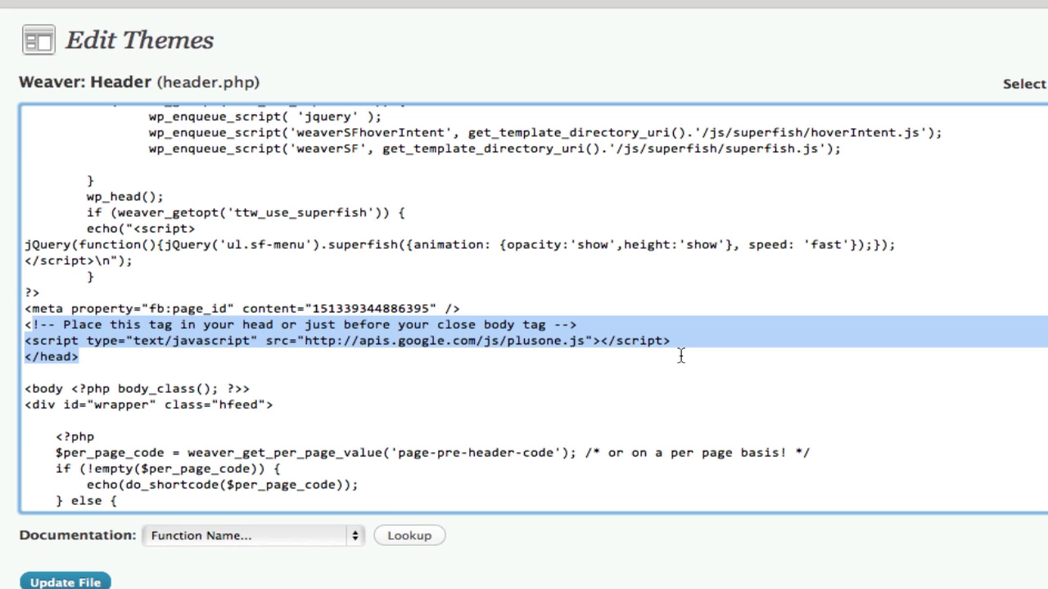
{"action": "left_click", "coordinate": [675, 342]}
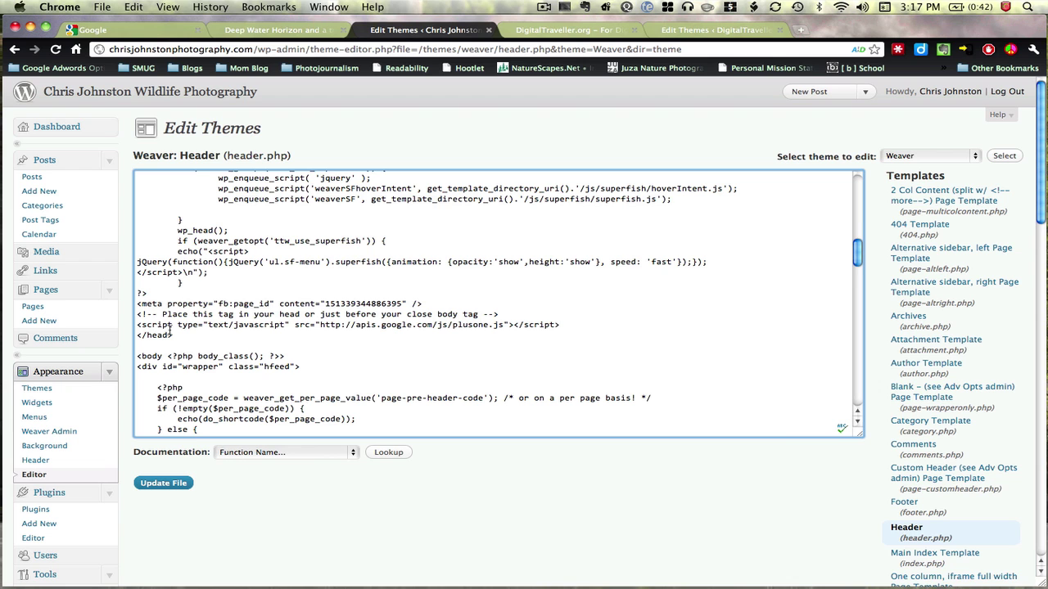
{"action": "scroll", "coordinate": [172, 352], "scroll_direction": "down", "scroll_amount": 1}
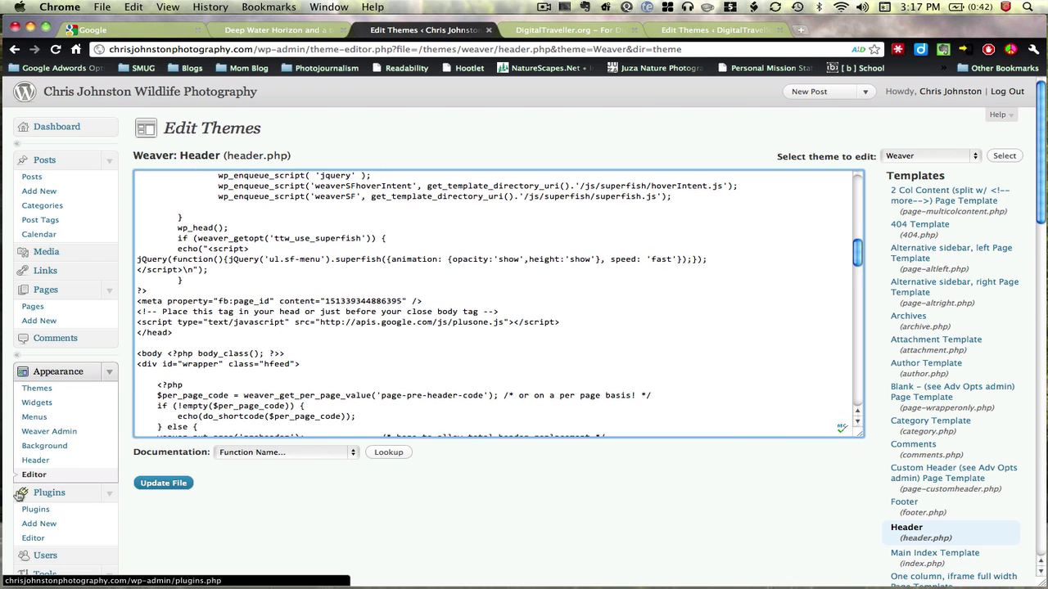
{"action": "scroll", "coordinate": [18, 491], "scroll_direction": "down", "scroll_amount": 5}
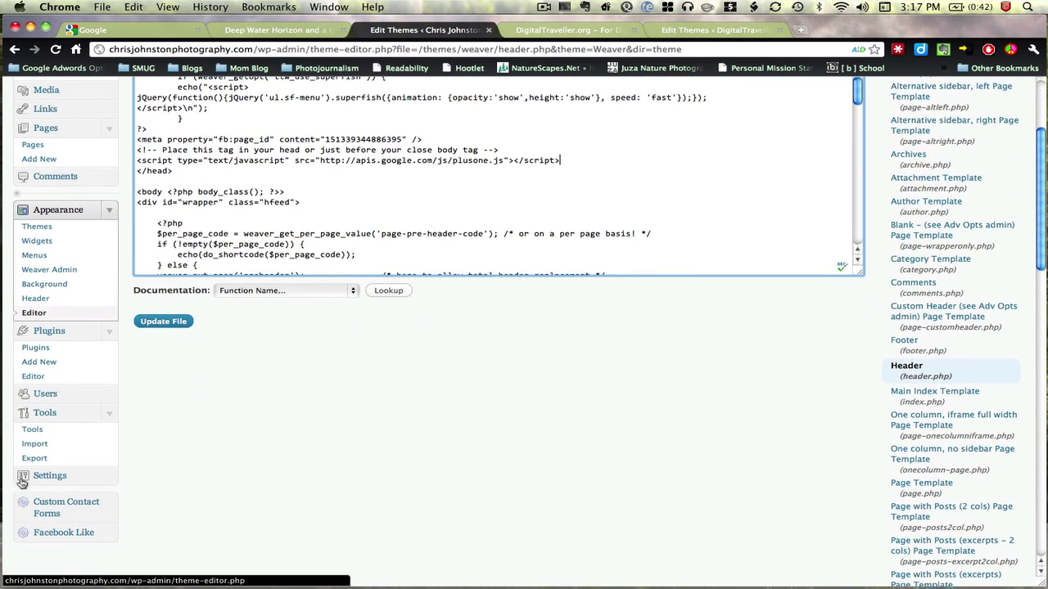
Step: Inspect the +1 button tag in the Primary Widget Area's Text widget and close the widget again
{"action": "left_click", "coordinate": [33, 246]}
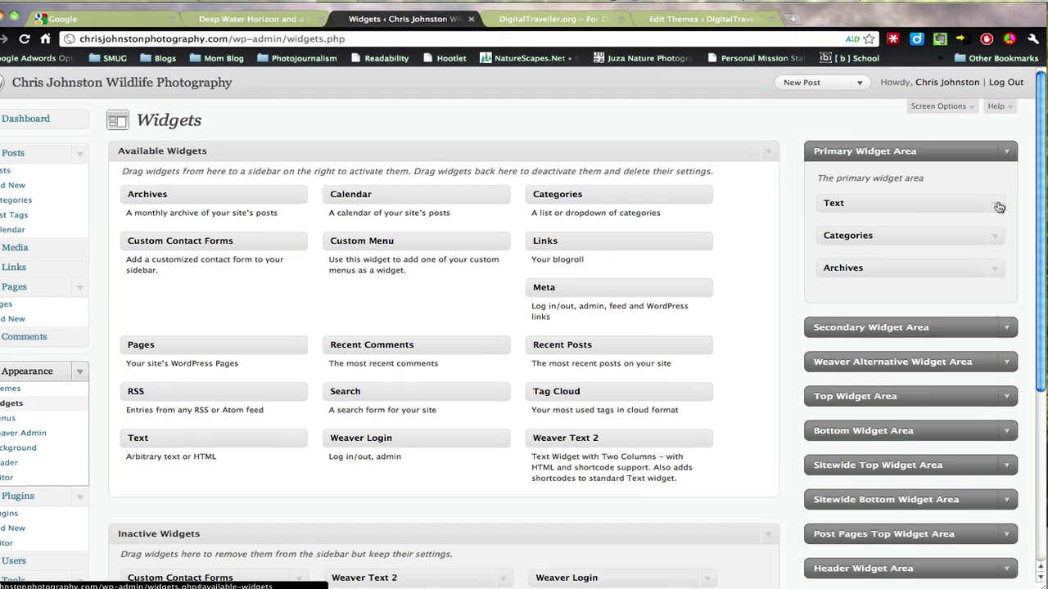
{"action": "left_click", "coordinate": [996, 210]}
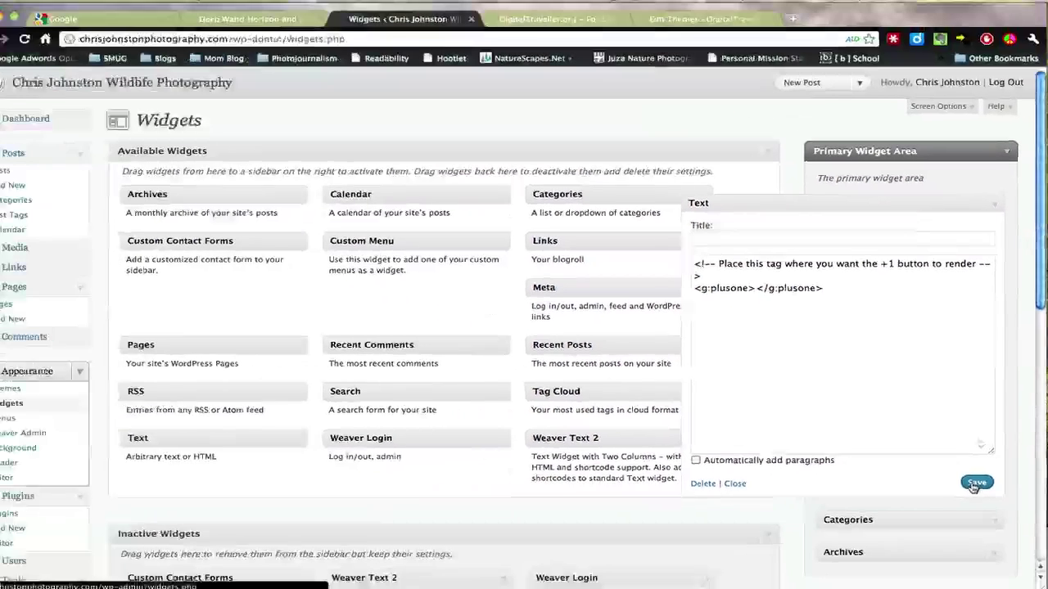
{"action": "left_click", "coordinate": [925, 557]}
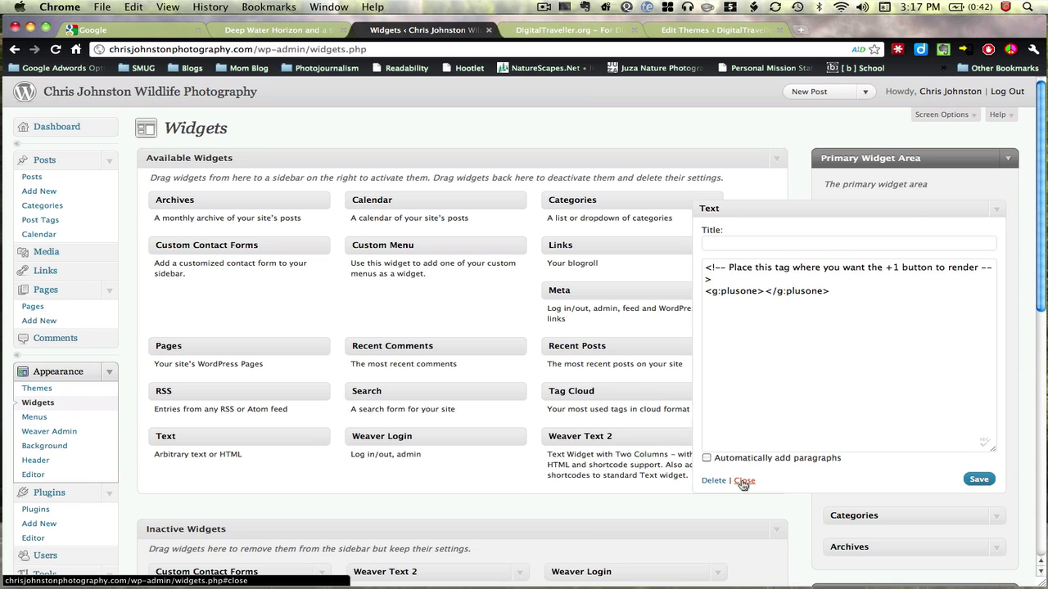
{"action": "left_click", "coordinate": [743, 481]}
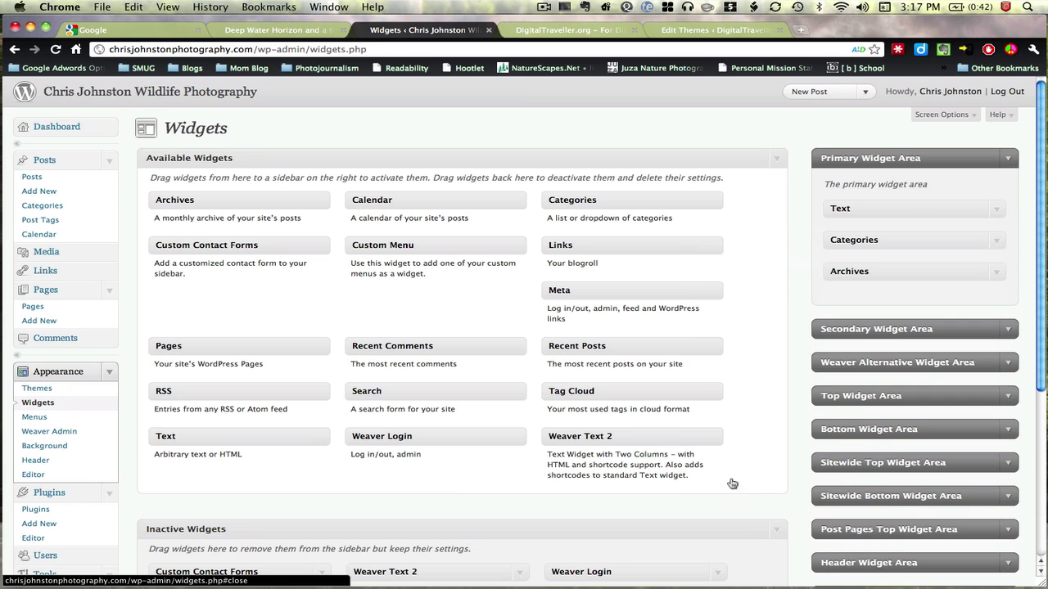
Step: Open the Weaver theme's Single Post template (single.php) in the theme editor
{"action": "left_click", "coordinate": [41, 394]}
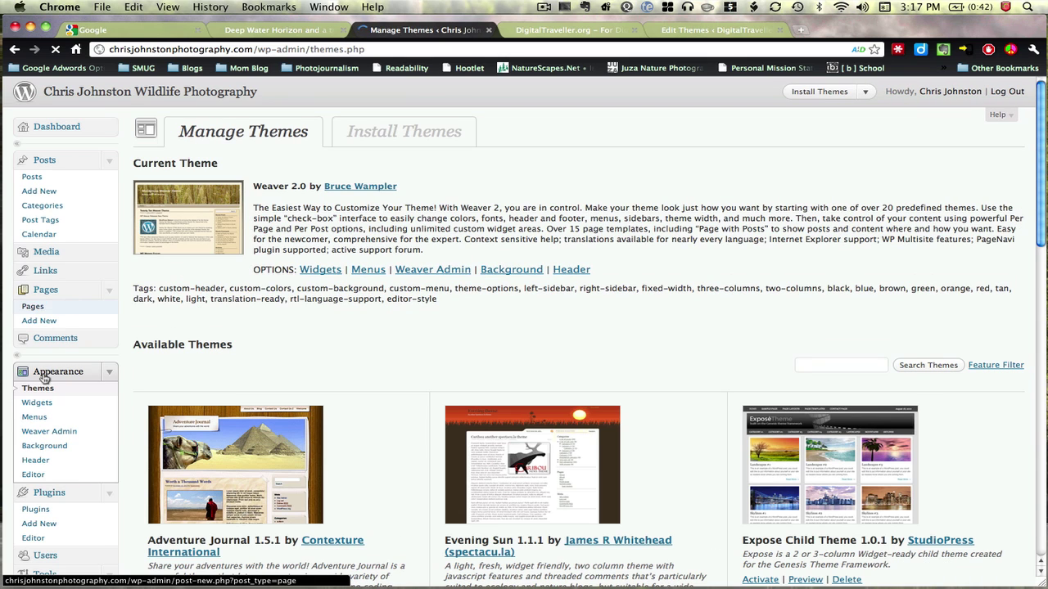
{"action": "left_click", "coordinate": [35, 474]}
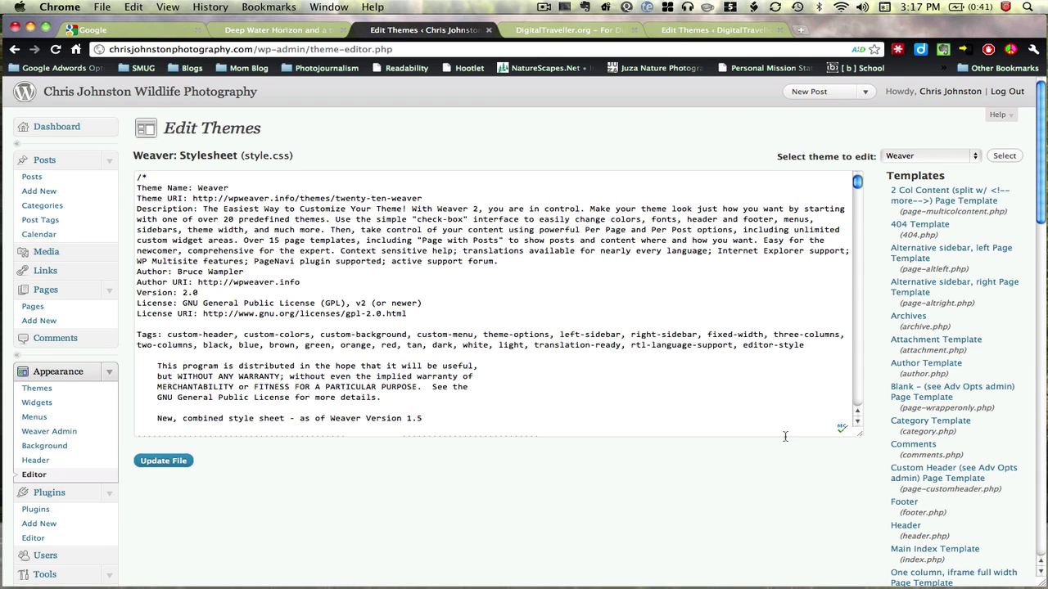
{"action": "scroll", "coordinate": [944, 375], "scroll_direction": "down", "scroll_amount": 1}
{"action": "scroll", "coordinate": [944, 375], "scroll_direction": "down", "scroll_amount": 10}
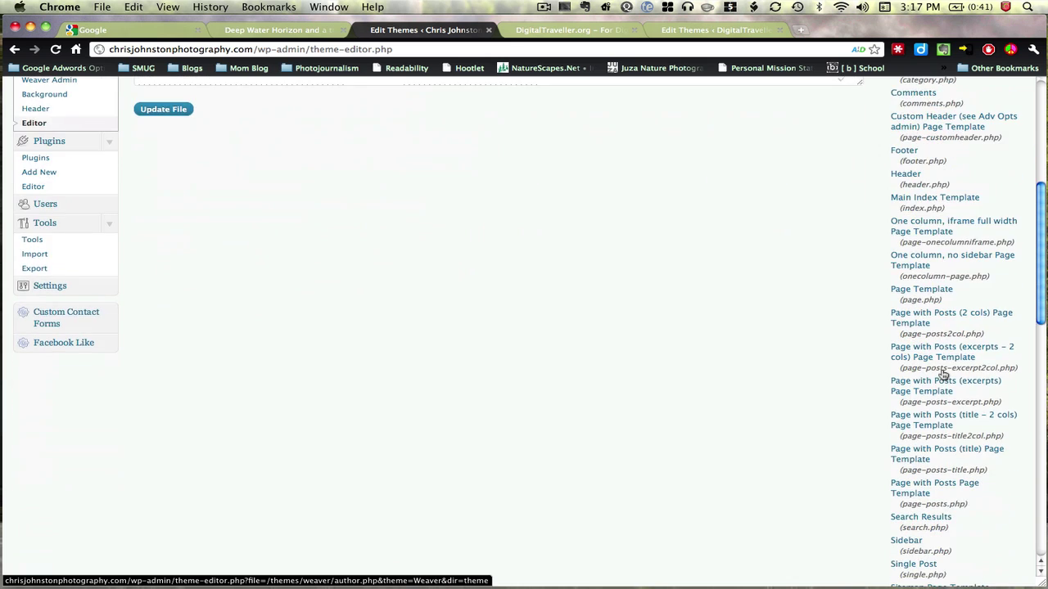
{"action": "scroll", "coordinate": [943, 375], "scroll_direction": "down", "scroll_amount": 2}
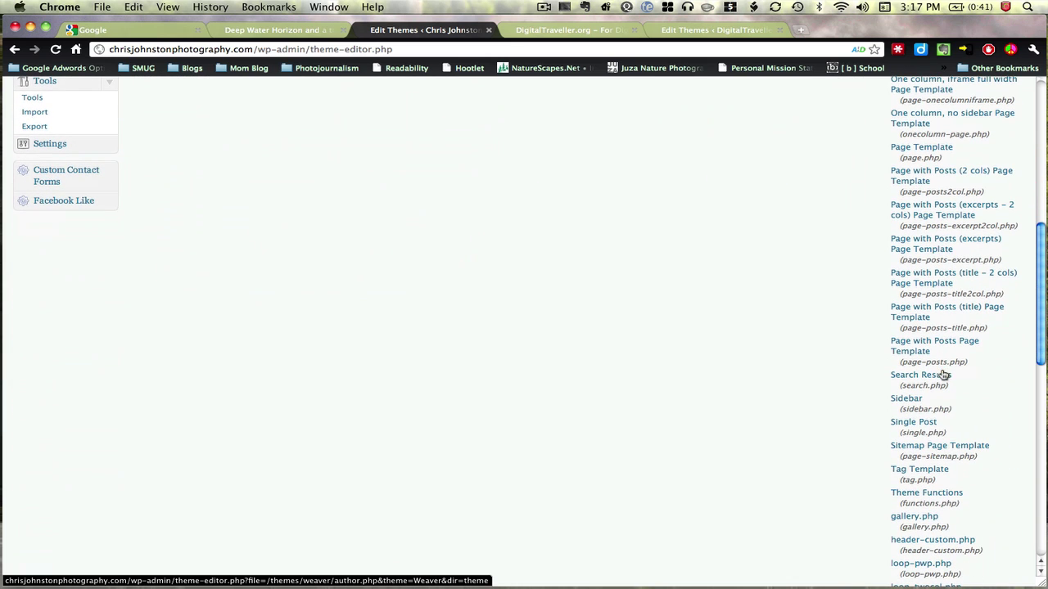
{"action": "left_click", "coordinate": [930, 429]}
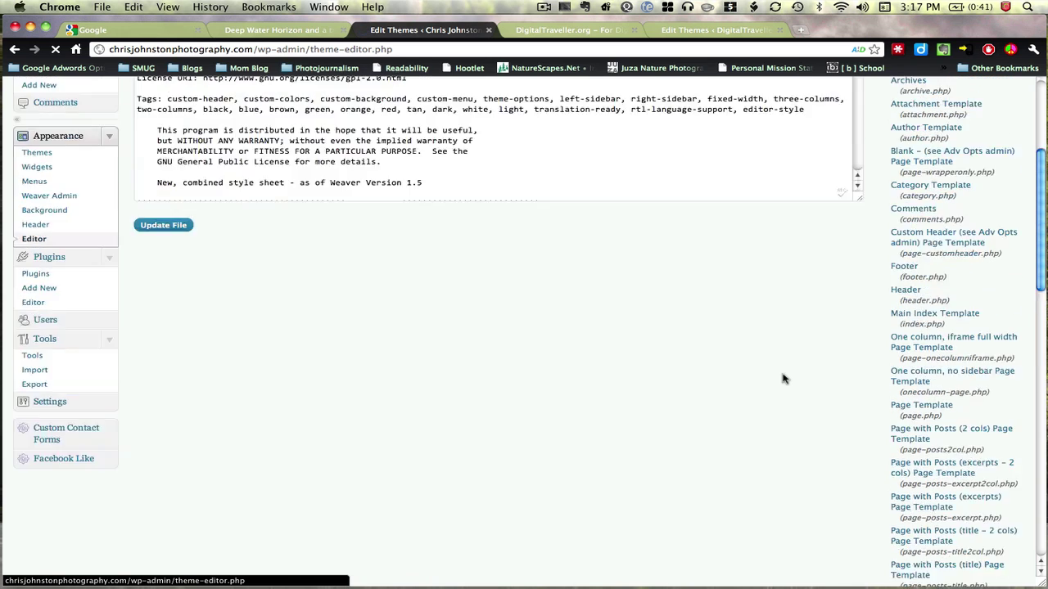
Step: Examine where the +1 script and button tags sit between the posted-on line and the entry content in single.php
{"action": "scroll", "coordinate": [782, 378], "scroll_direction": "down", "scroll_amount": 10}
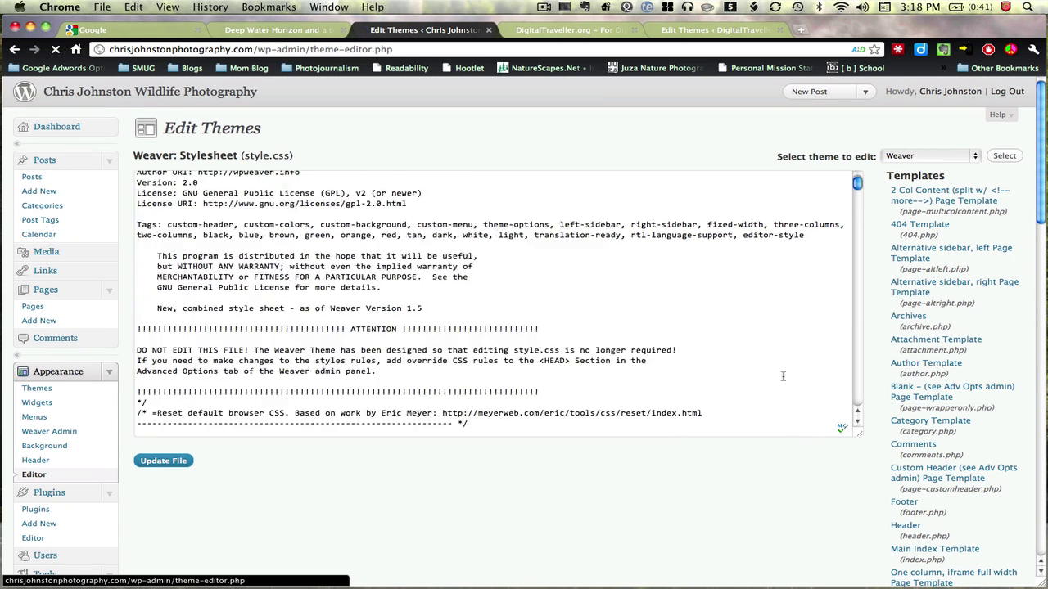
{"action": "scroll", "coordinate": [934, 390], "scroll_direction": "down", "scroll_amount": 5}
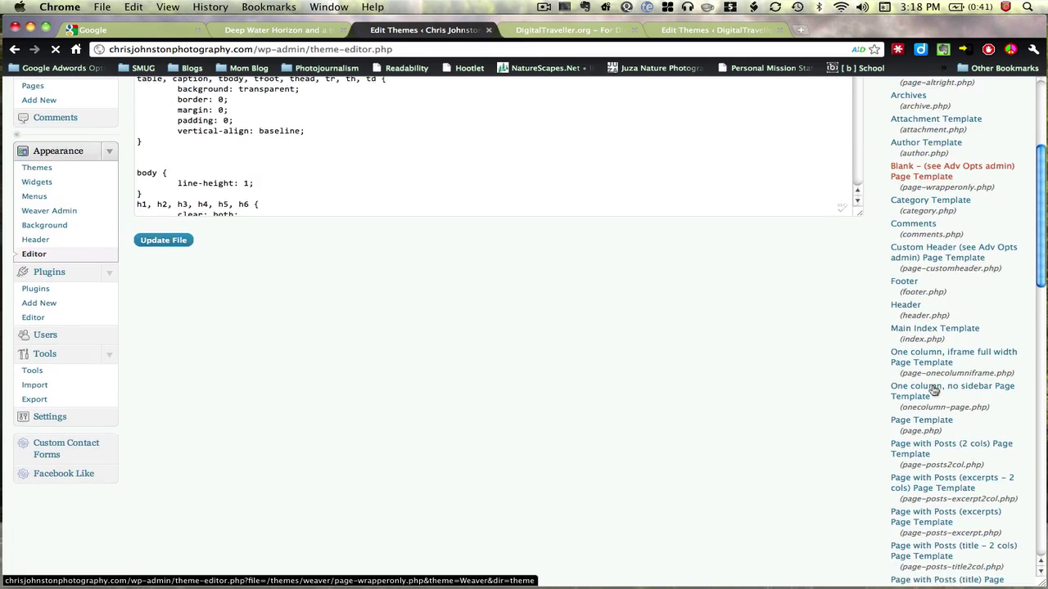
{"action": "scroll", "coordinate": [935, 393], "scroll_direction": "down", "scroll_amount": 5}
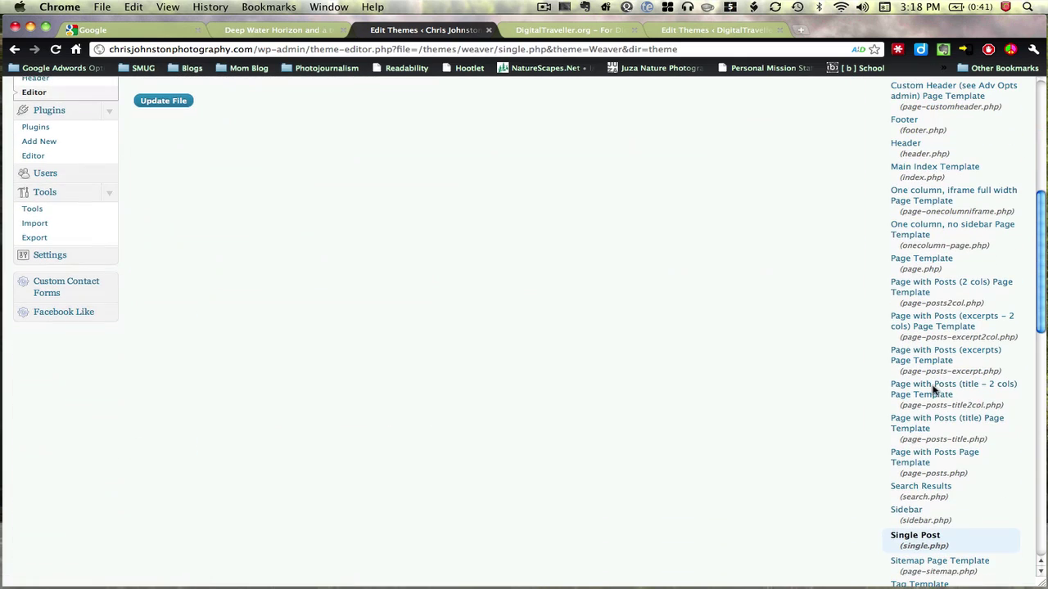
{"action": "scroll", "coordinate": [884, 423], "scroll_direction": "up", "scroll_amount": 6}
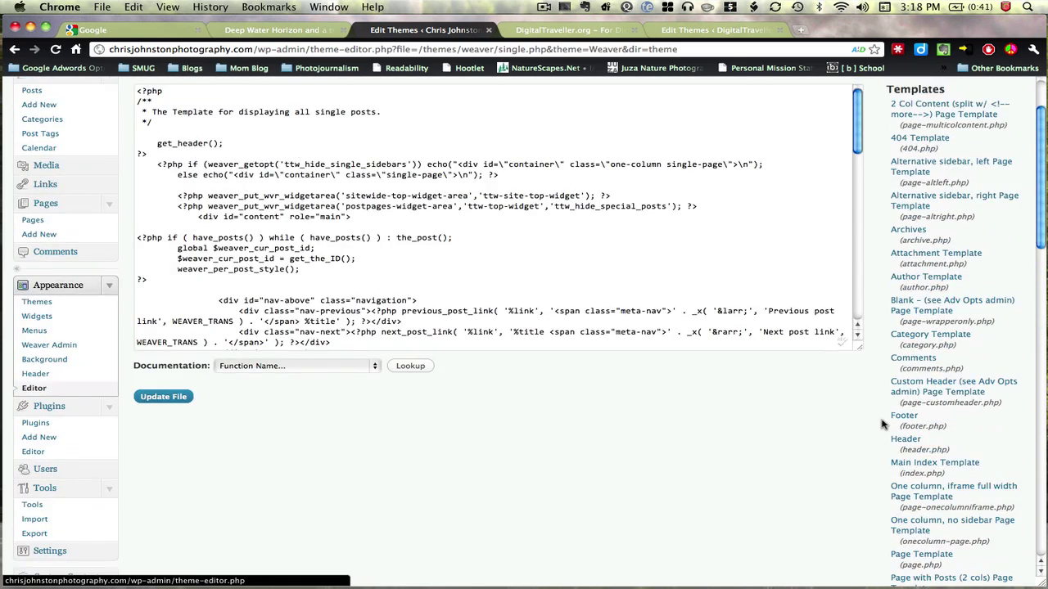
{"action": "scroll", "coordinate": [884, 424], "scroll_direction": "up", "scroll_amount": 3}
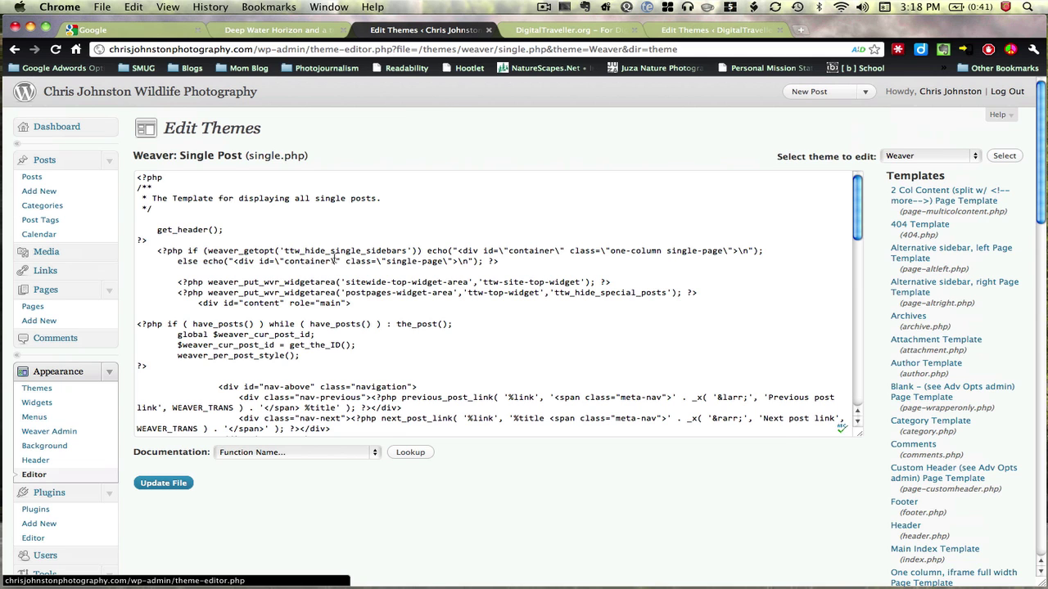
{"action": "scroll", "coordinate": [334, 261], "scroll_direction": "down", "scroll_amount": 5}
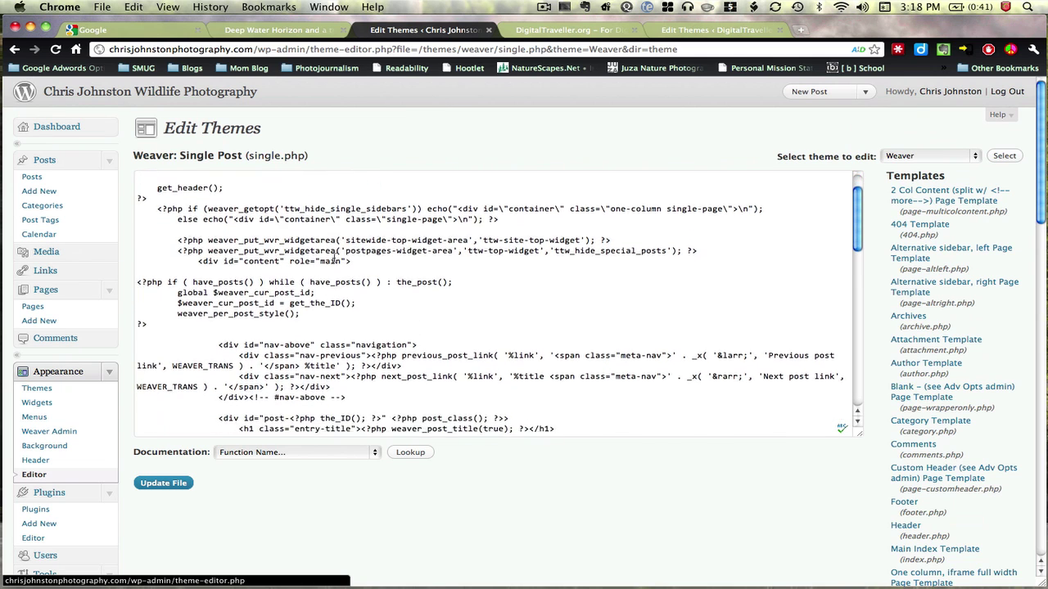
{"action": "scroll", "coordinate": [334, 258], "scroll_direction": "down", "scroll_amount": 4}
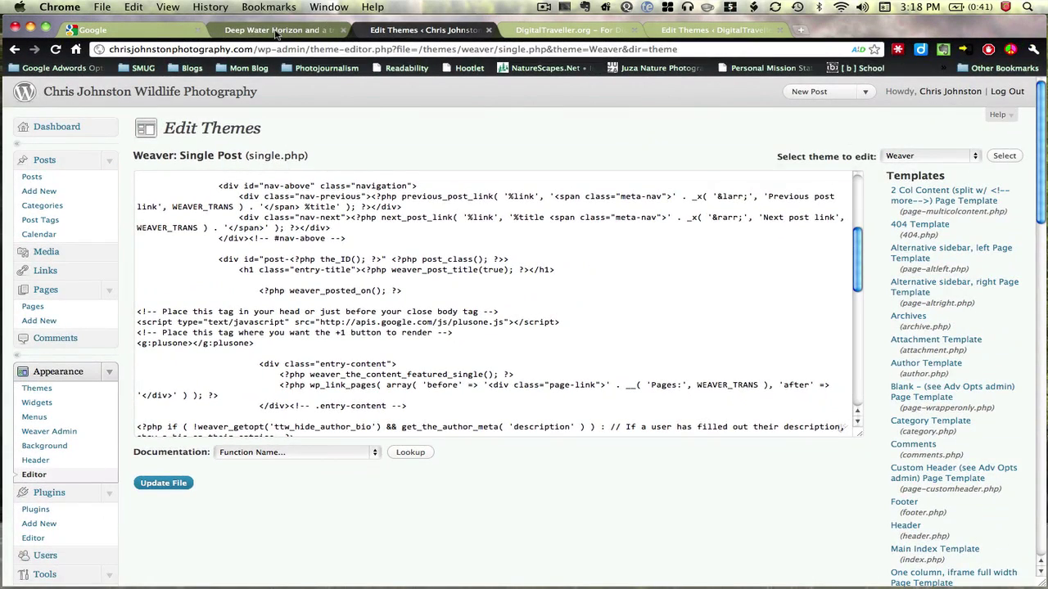
Step: Check the +1 button placement on the Deep Water Horizon post and in the post list of the blog's home page
{"action": "left_click", "coordinate": [277, 30]}
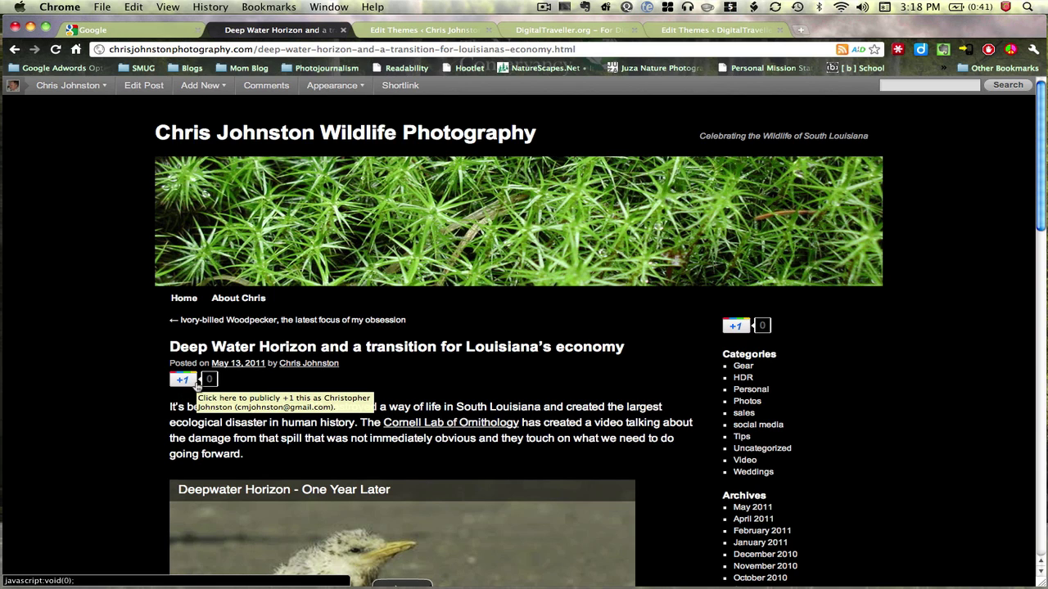
{"action": "left_click", "coordinate": [223, 138]}
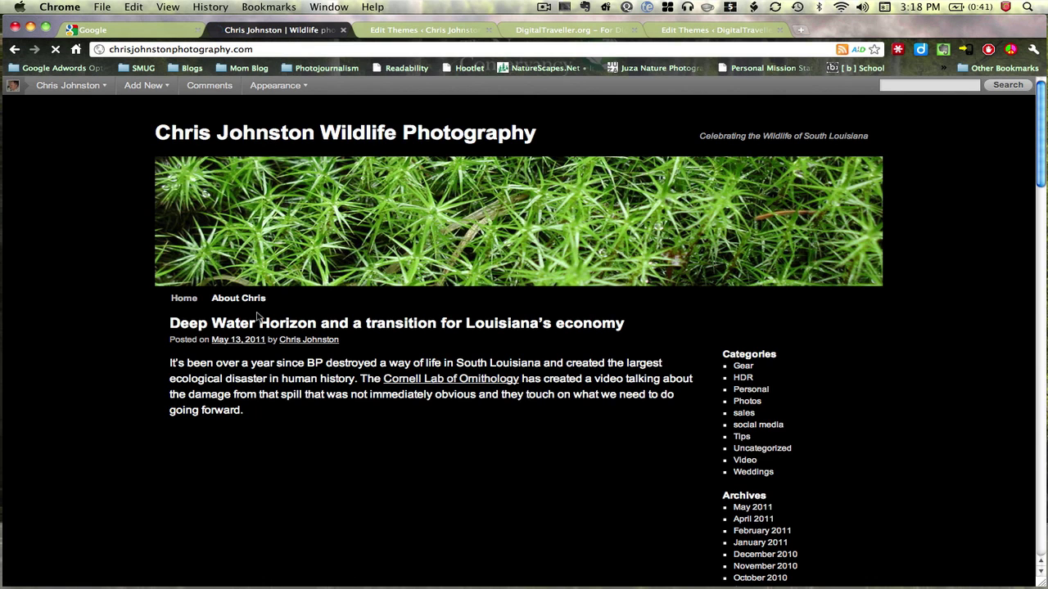
{"action": "scroll", "coordinate": [217, 472], "scroll_direction": "down", "scroll_amount": 2}
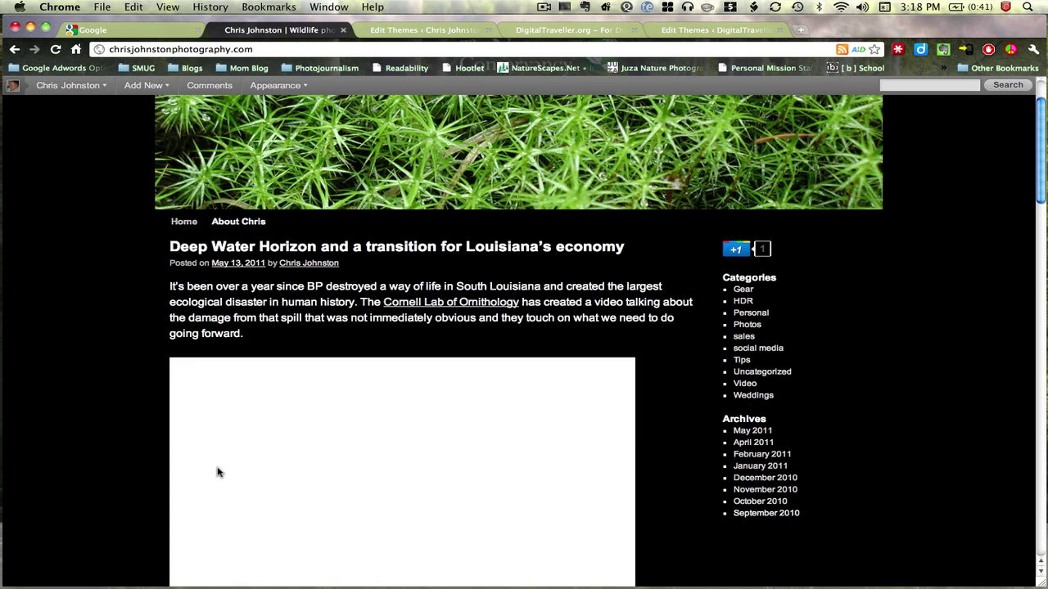
{"action": "scroll", "coordinate": [136, 380], "scroll_direction": "down", "scroll_amount": 10}
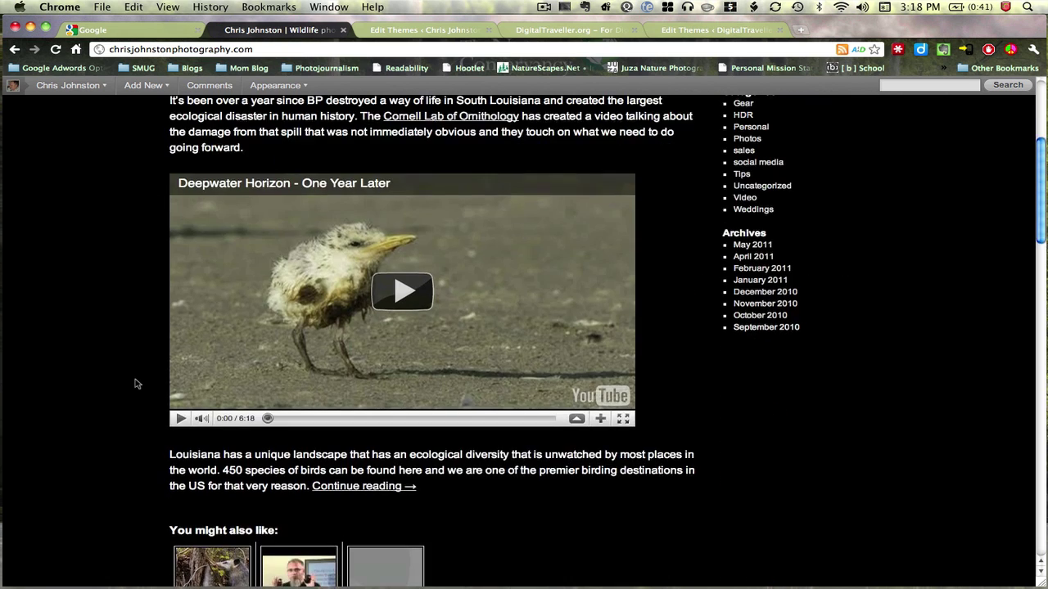
{"action": "scroll", "coordinate": [137, 383], "scroll_direction": "down", "scroll_amount": 6}
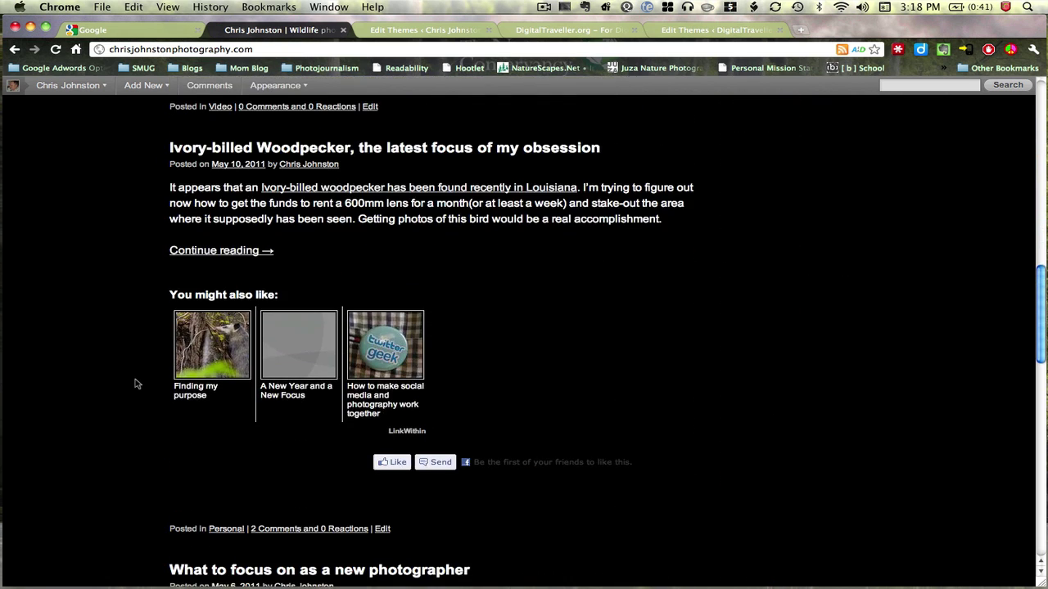
{"action": "scroll", "coordinate": [136, 384], "scroll_direction": "up", "scroll_amount": 16}
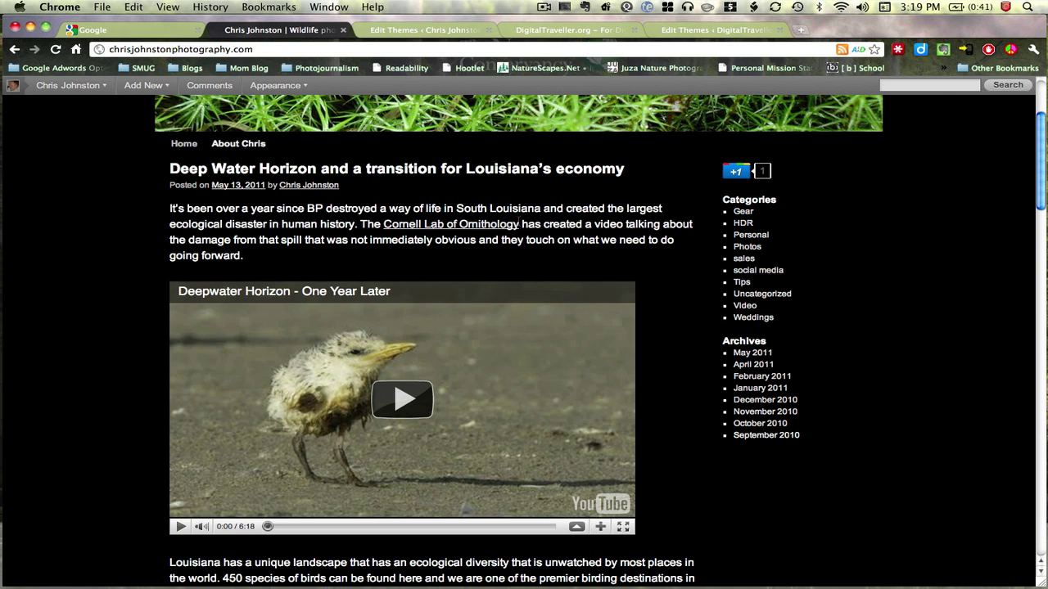
{"action": "scroll", "coordinate": [626, 277], "scroll_direction": "up", "scroll_amount": 2}
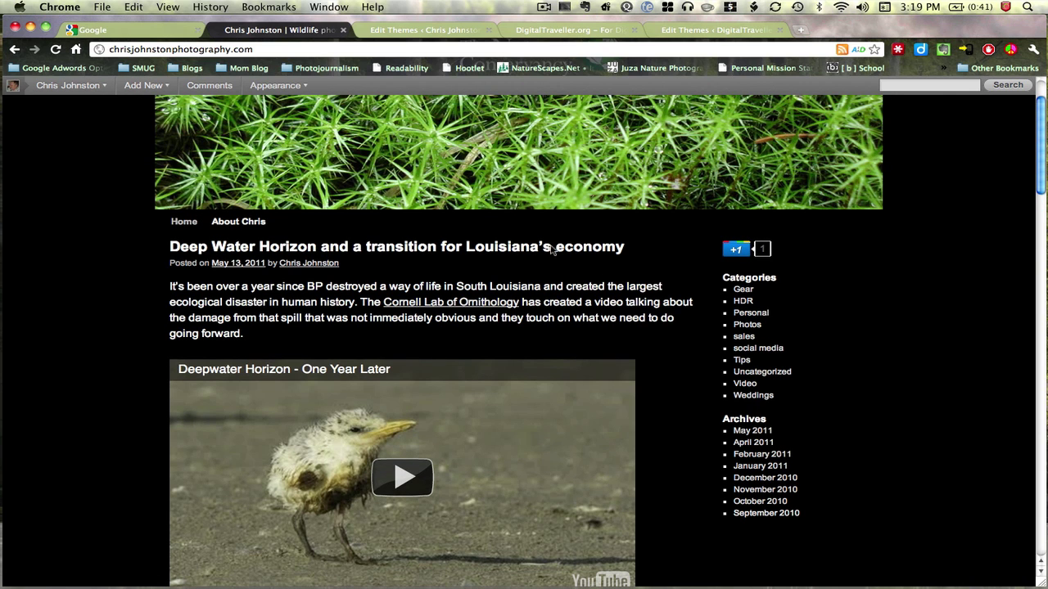
Step: Open the Deep Water Horizon post from the home page and +1 it with the sidebar button
{"action": "left_click", "coordinate": [432, 251]}
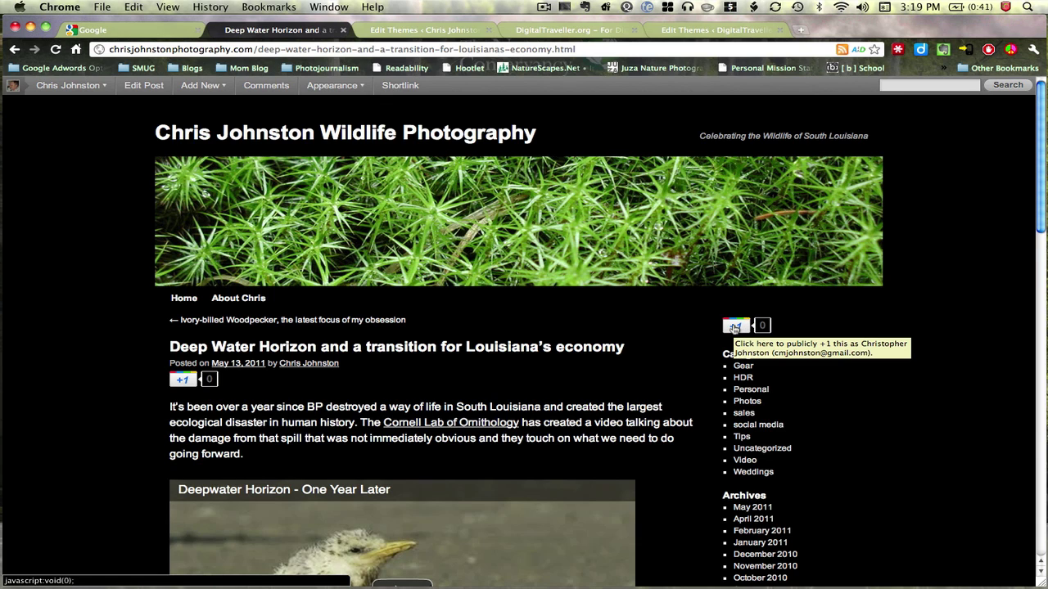
{"action": "left_click", "coordinate": [734, 327]}
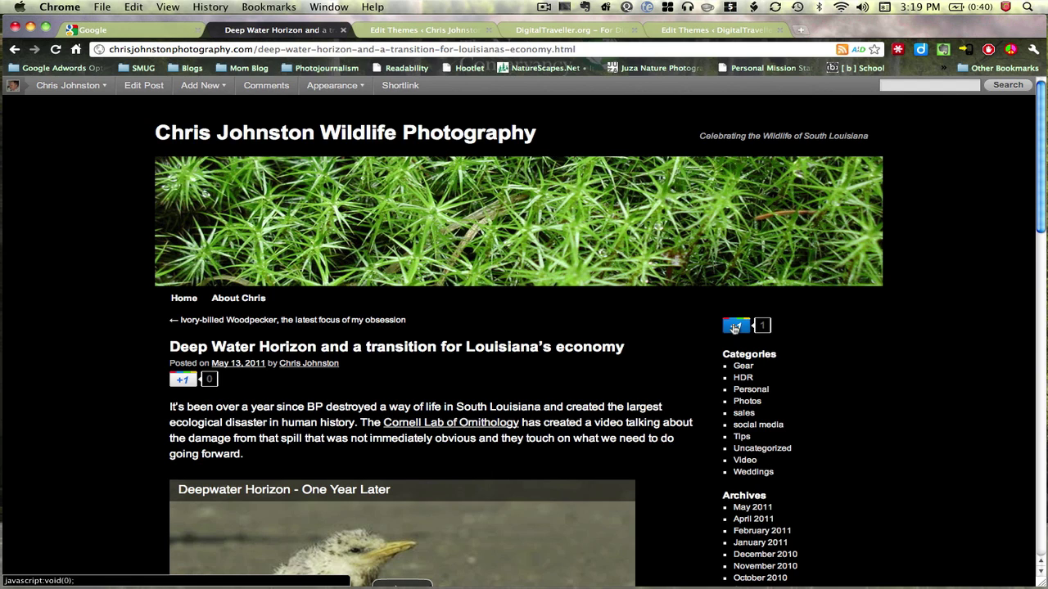
Step: Open the Amazing Grace theme's Main Index Template (index.php) in the DigitalTraveller.org theme editor
{"action": "left_click", "coordinate": [573, 31]}
{"action": "left_click", "coordinate": [692, 33]}
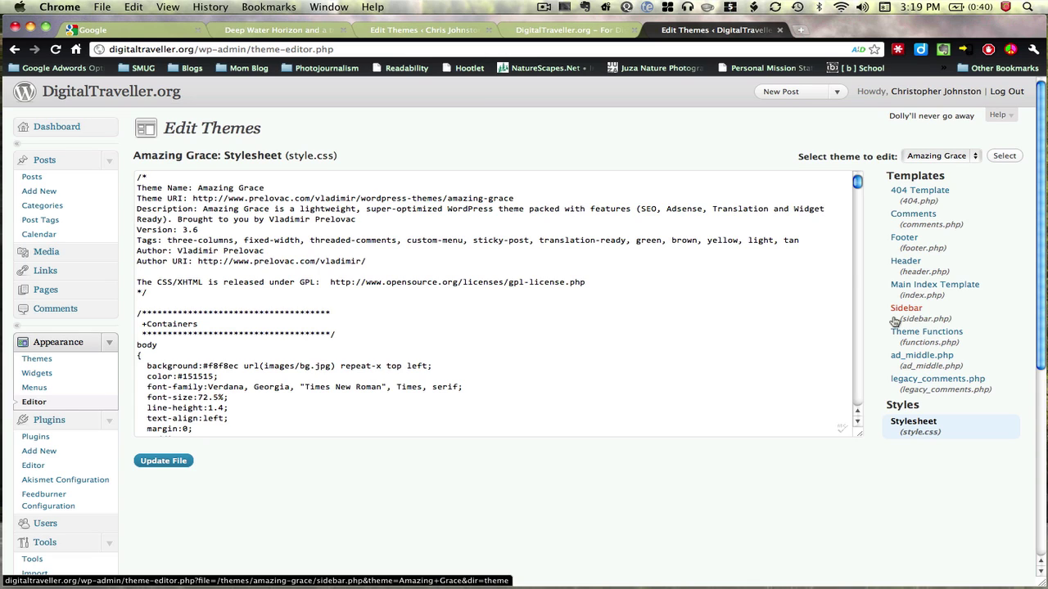
{"action": "left_click", "coordinate": [932, 287]}
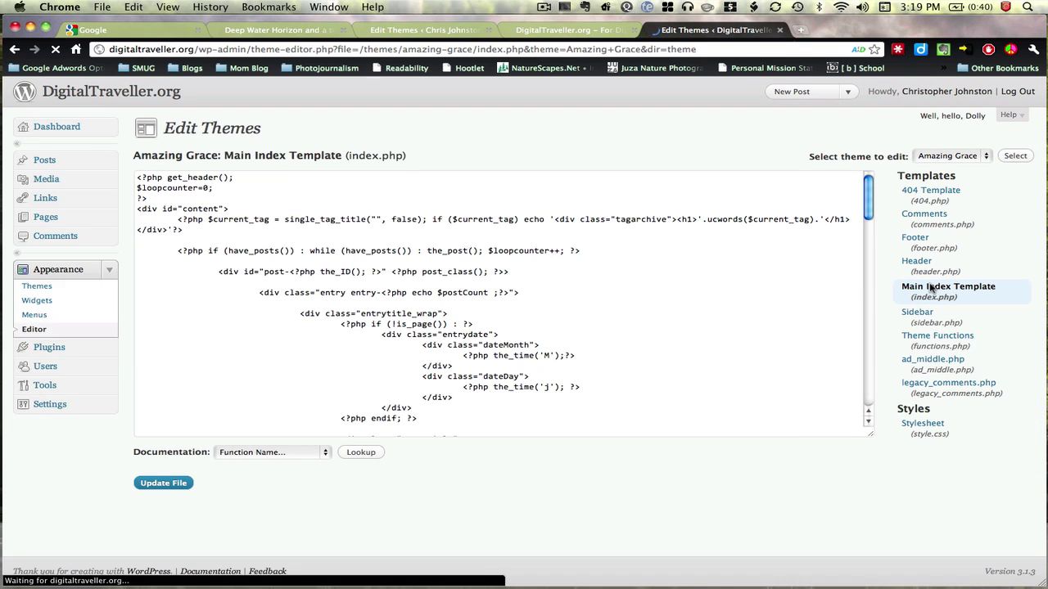
Step: Examine where the +1 script and button tags sit between the entry title block and the entrybody div in index.php
{"action": "scroll", "coordinate": [337, 359], "scroll_direction": "down", "scroll_amount": 3}
{"action": "scroll", "coordinate": [338, 358], "scroll_direction": "down", "scroll_amount": 3}
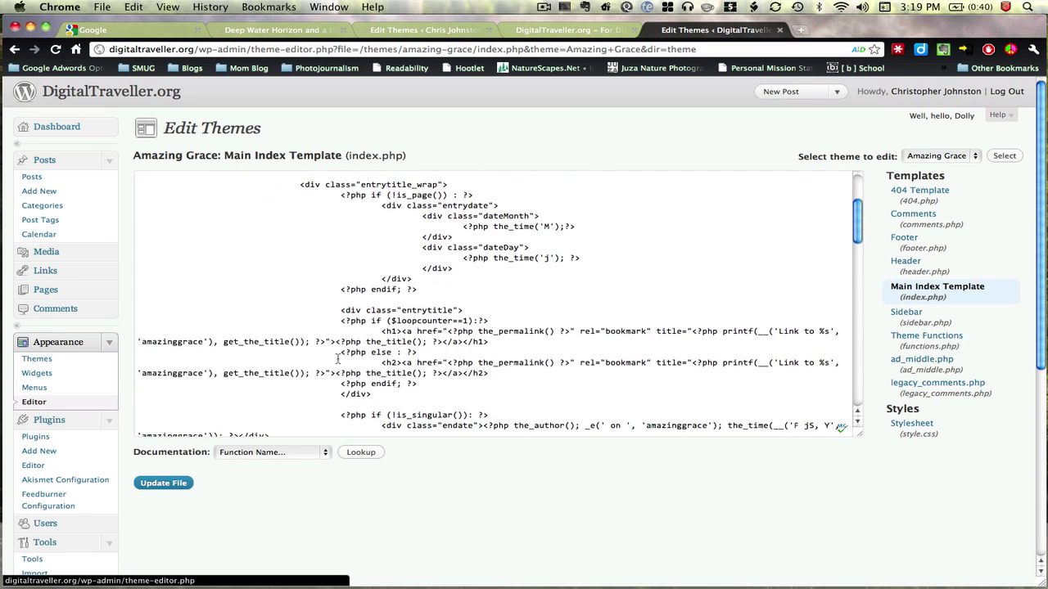
{"action": "scroll", "coordinate": [337, 358], "scroll_direction": "down", "scroll_amount": 4}
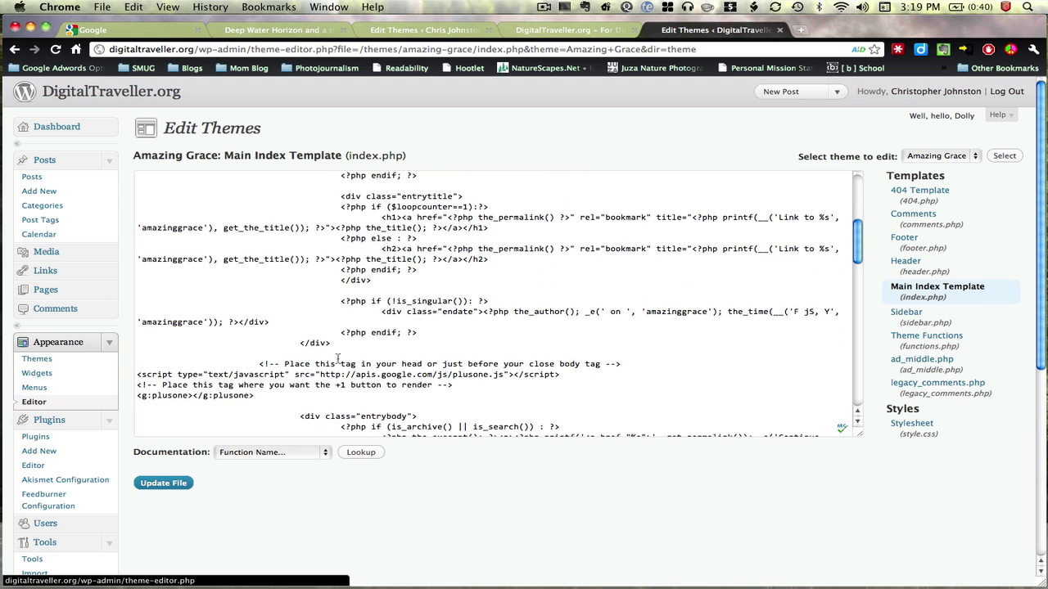
{"action": "scroll", "coordinate": [337, 359], "scroll_direction": "down", "scroll_amount": 1}
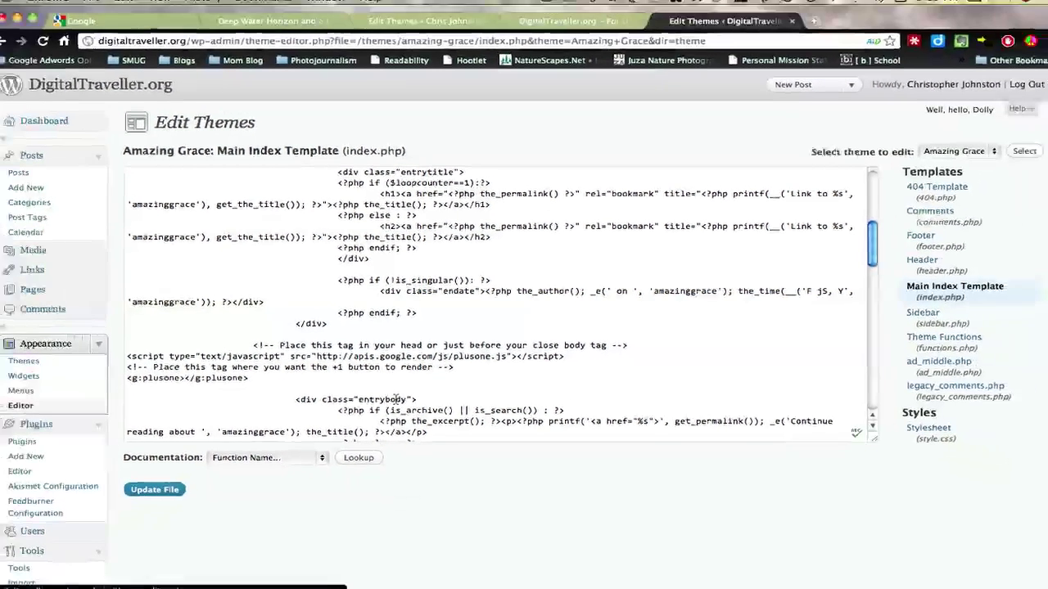
Step: Check the +1 button above the first post on the DigitalTraveller.org home page and reload the page
{"action": "left_click", "coordinate": [573, 32]}
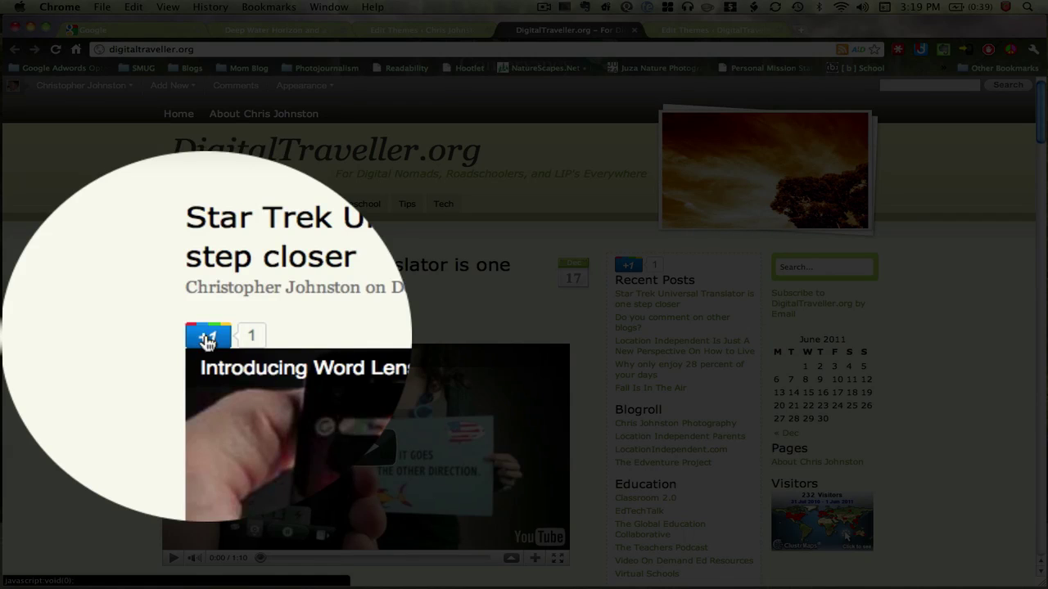
{"action": "scroll", "coordinate": [187, 331], "scroll_direction": "down", "scroll_amount": 1}
{"action": "scroll", "coordinate": [187, 330], "scroll_direction": "down", "scroll_amount": 1}
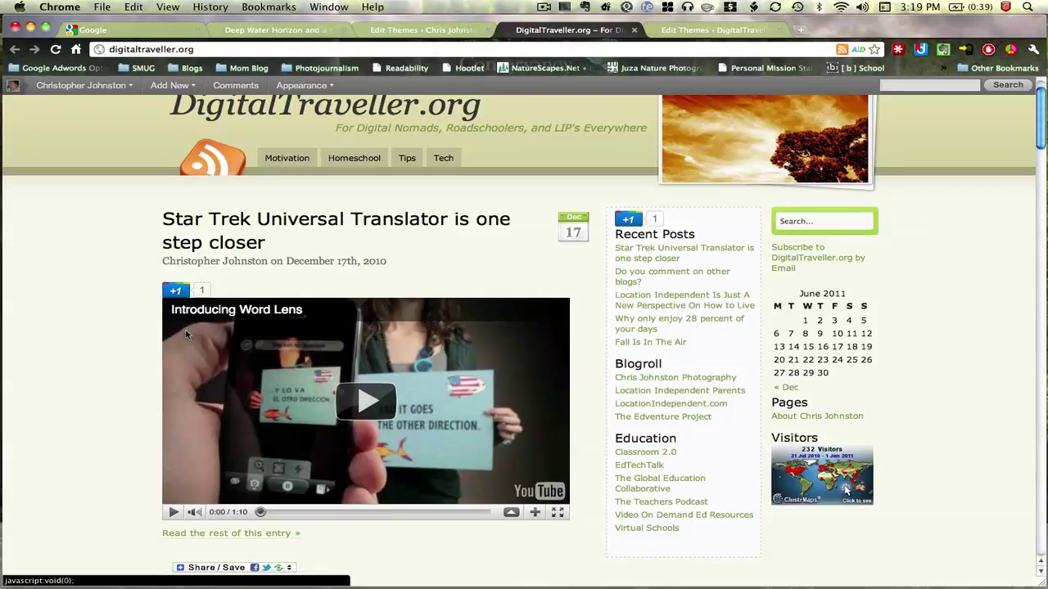
{"action": "scroll", "coordinate": [170, 262], "scroll_direction": "up", "scroll_amount": 2}
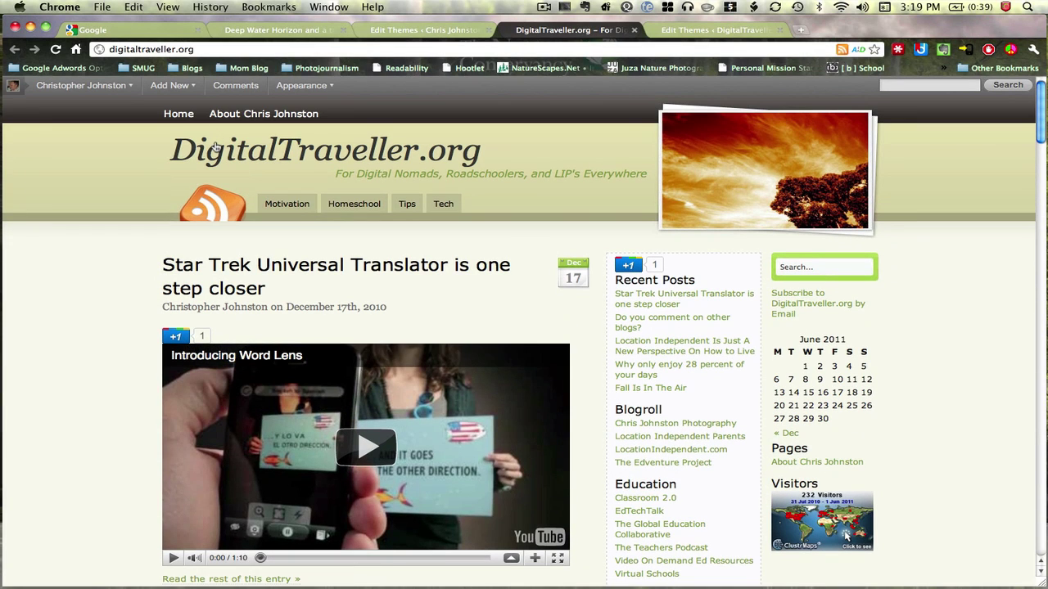
{"action": "key", "text": "super+r"}
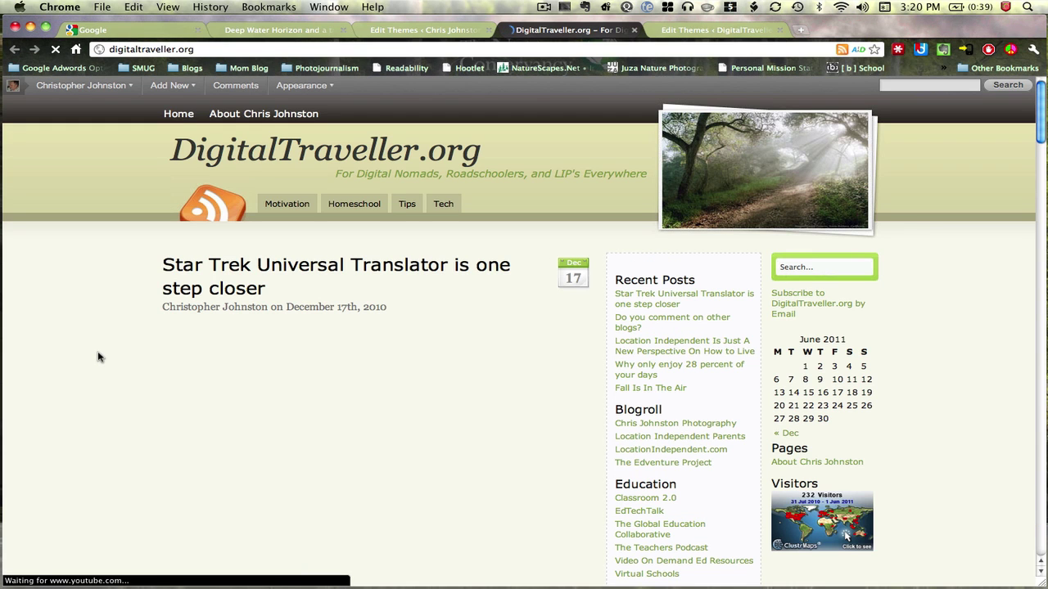
Step: Examine the +1 buttons beneath the post titles throughout the home page's post list and the one in the sidebar
{"action": "scroll", "coordinate": [98, 357], "scroll_direction": "down", "scroll_amount": 10}
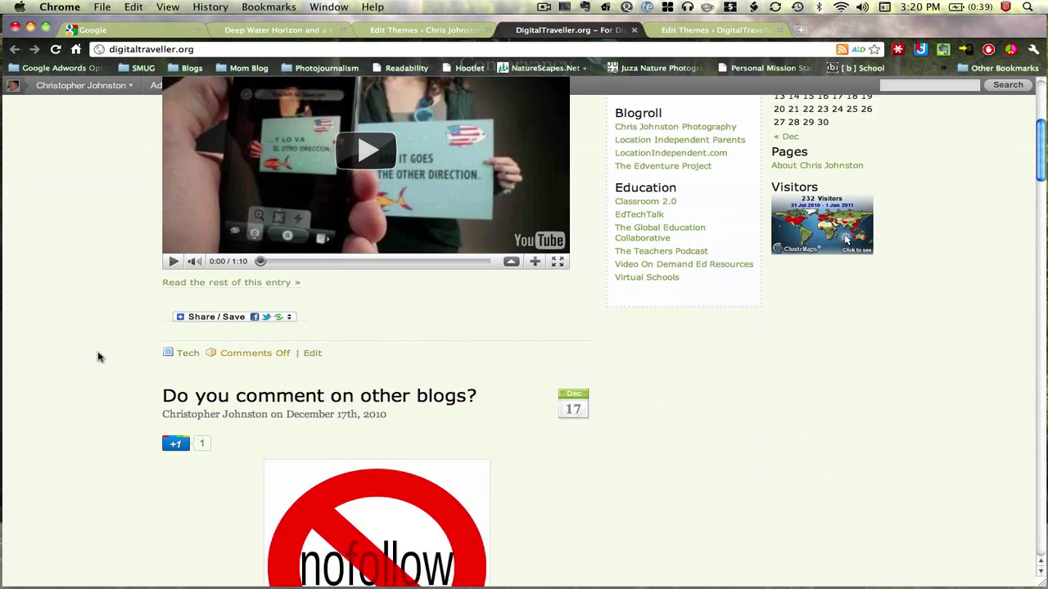
{"action": "scroll", "coordinate": [98, 357], "scroll_direction": "up", "scroll_amount": 3}
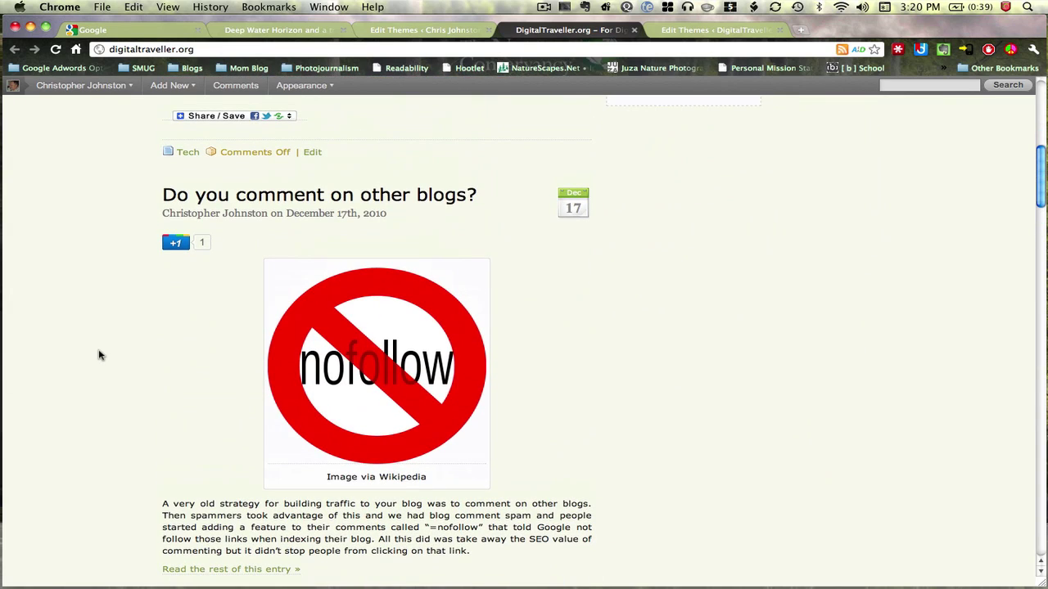
{"action": "scroll", "coordinate": [167, 256], "scroll_direction": "down", "scroll_amount": 4}
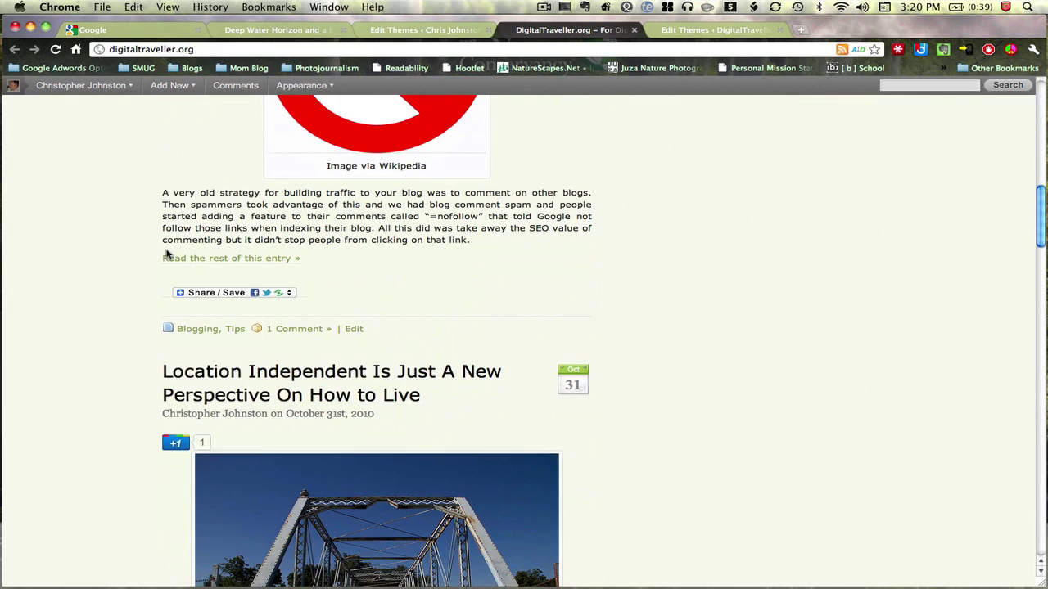
{"action": "scroll", "coordinate": [164, 447], "scroll_direction": "down", "scroll_amount": 2}
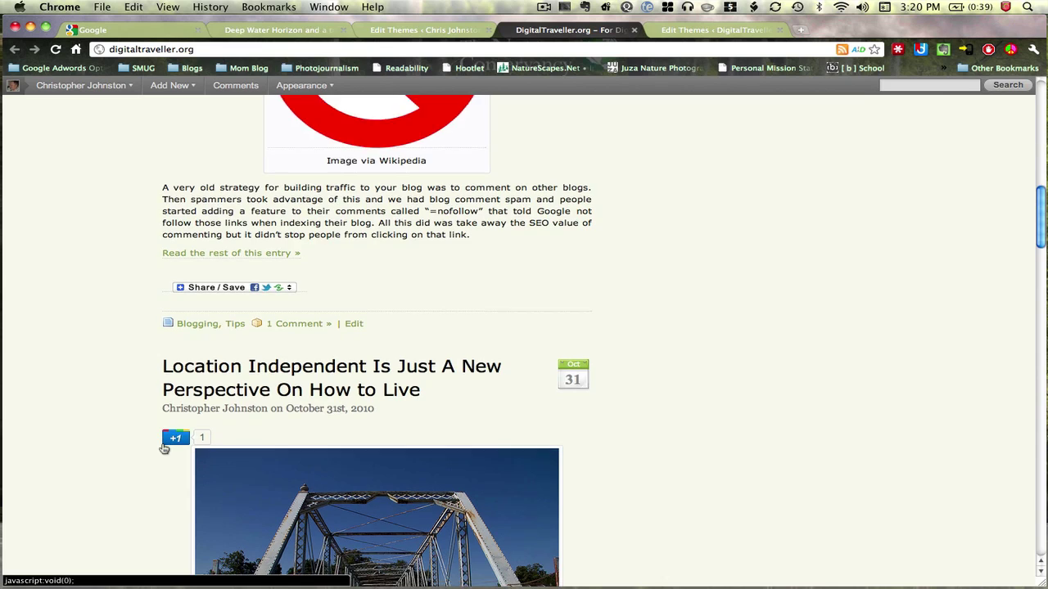
{"action": "scroll", "coordinate": [164, 447], "scroll_direction": "up", "scroll_amount": 4}
{"action": "scroll", "coordinate": [163, 449], "scroll_direction": "up", "scroll_amount": 8}
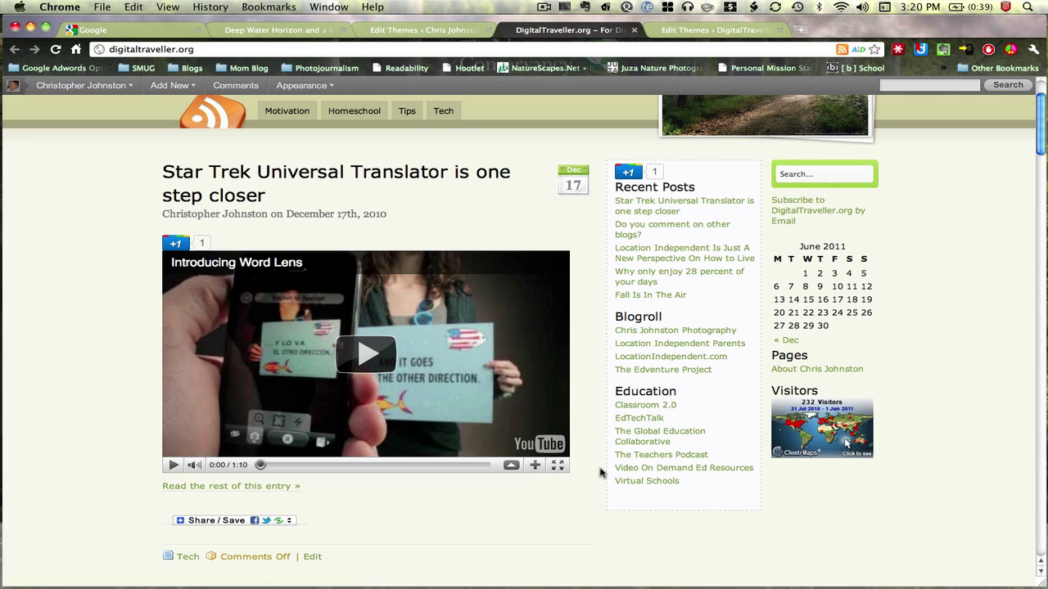
{"action": "scroll", "coordinate": [600, 472], "scroll_direction": "down", "scroll_amount": 10}
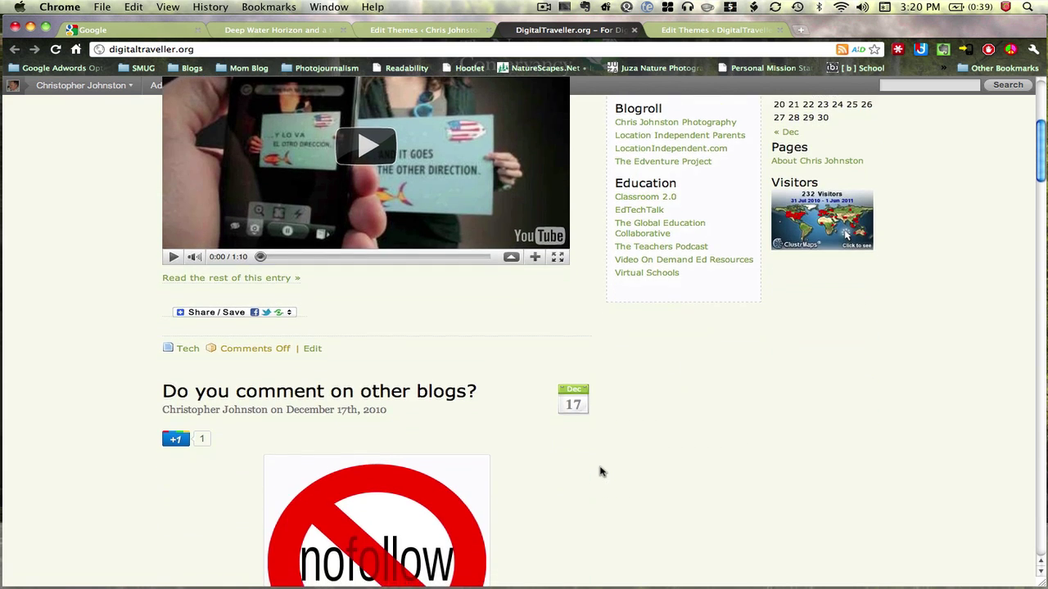
{"action": "scroll", "coordinate": [600, 473], "scroll_direction": "down", "scroll_amount": 15}
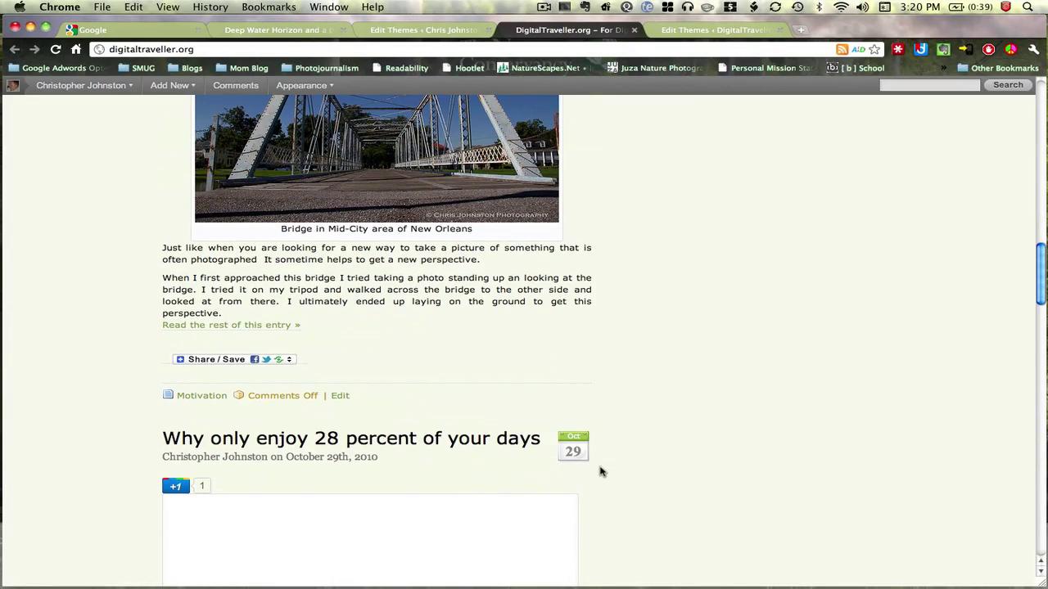
{"action": "scroll", "coordinate": [600, 472], "scroll_direction": "down", "scroll_amount": 4}
{"action": "scroll", "coordinate": [600, 472], "scroll_direction": "down", "scroll_amount": 10}
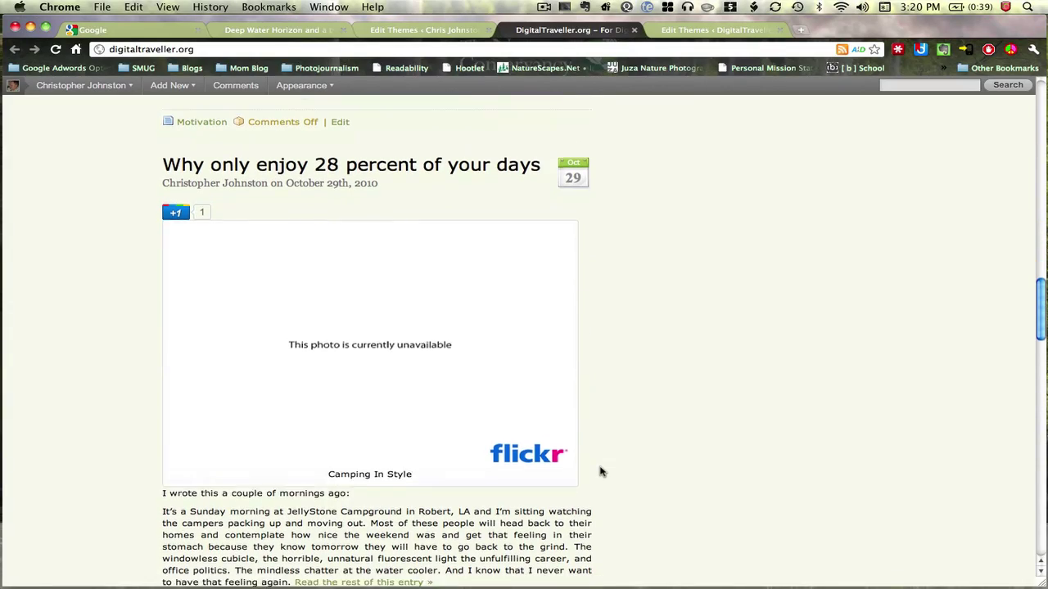
{"action": "scroll", "coordinate": [601, 472], "scroll_direction": "up", "scroll_amount": 20}
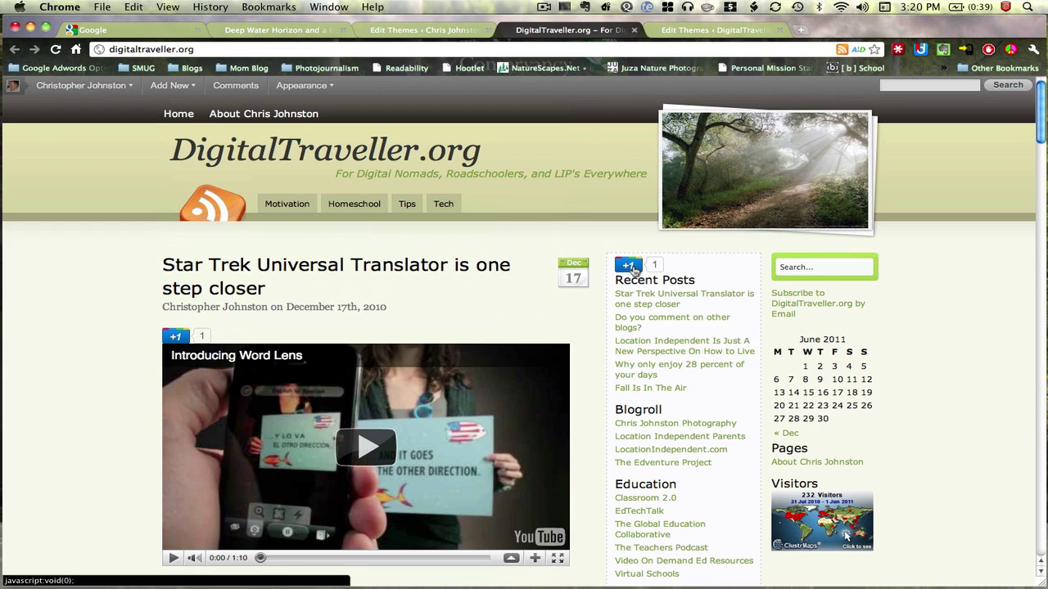
Step: Withdraw the +1 from the DigitalTraveller.org home page and reload it to check the buttons on the listed posts
{"action": "left_click", "coordinate": [630, 267]}
{"action": "left_click", "coordinate": [632, 267]}
{"action": "left_click", "coordinate": [177, 341]}
{"action": "left_click", "coordinate": [56, 50]}
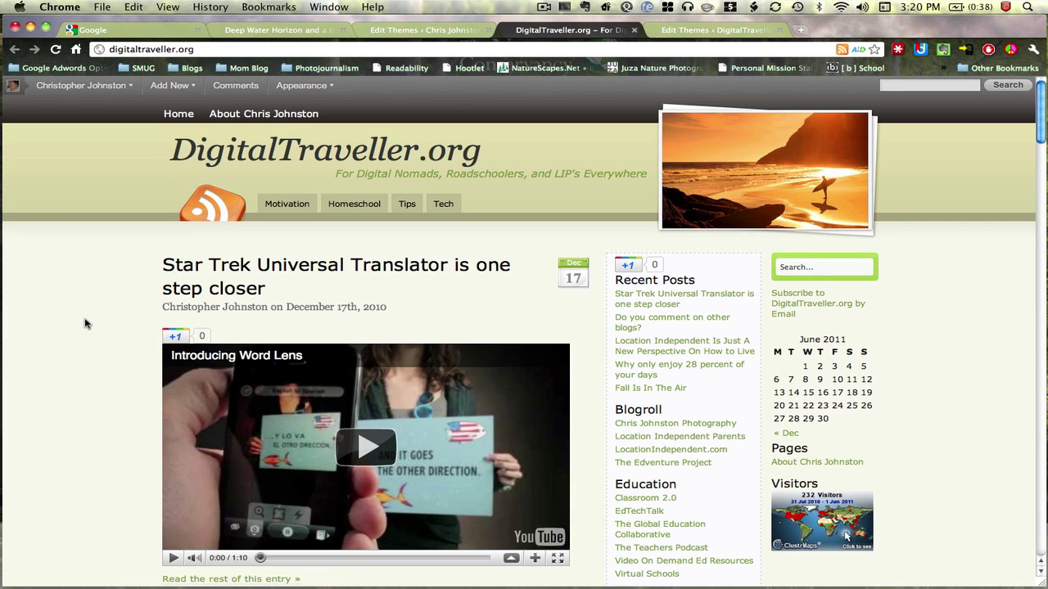
{"action": "scroll", "coordinate": [85, 324], "scroll_direction": "down", "scroll_amount": 10}
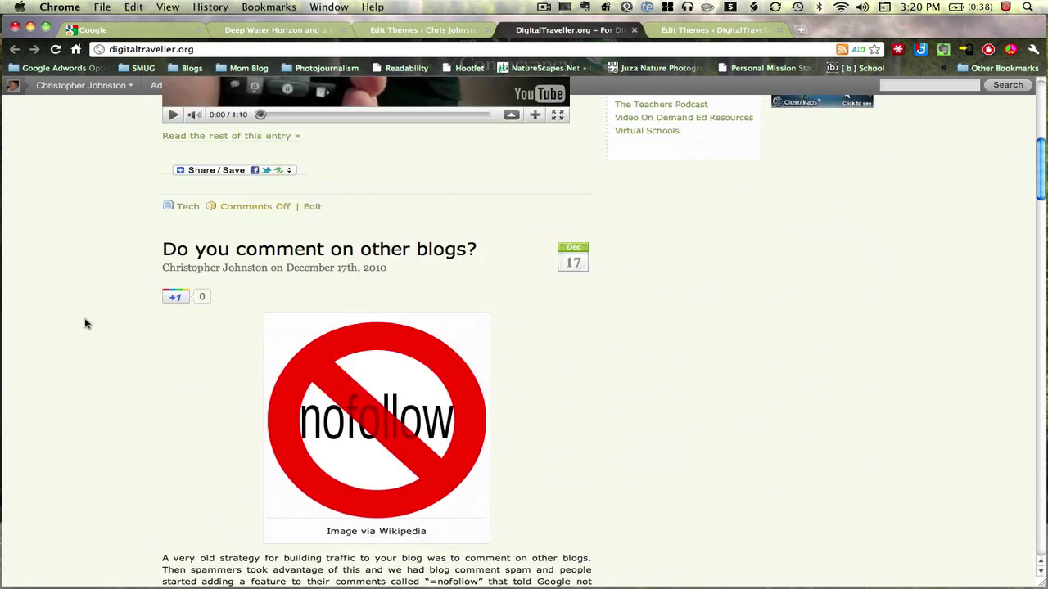
{"action": "scroll", "coordinate": [85, 324], "scroll_direction": "down", "scroll_amount": 4}
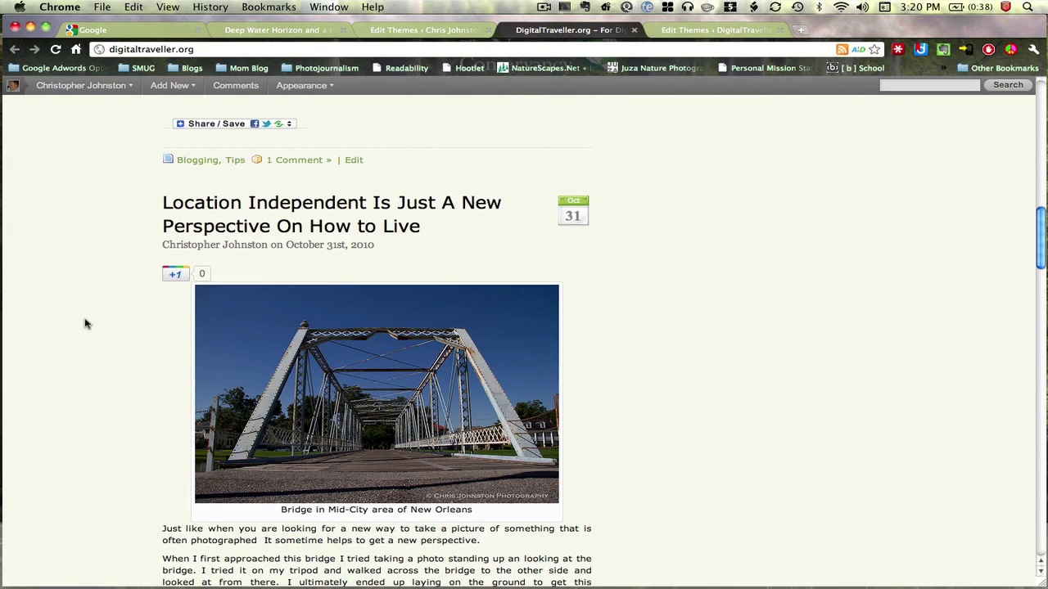
{"action": "scroll", "coordinate": [85, 325], "scroll_direction": "up", "scroll_amount": 14}
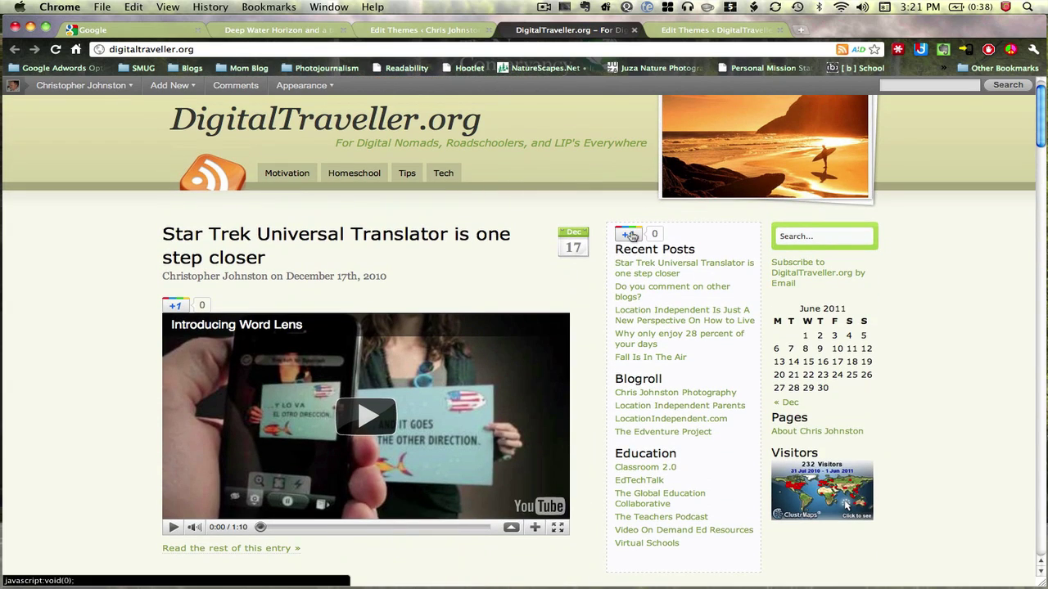
Step: +1 the home page with the sidebar button and reload it to check the buttons down the whole post list
{"action": "left_click", "coordinate": [630, 235]}
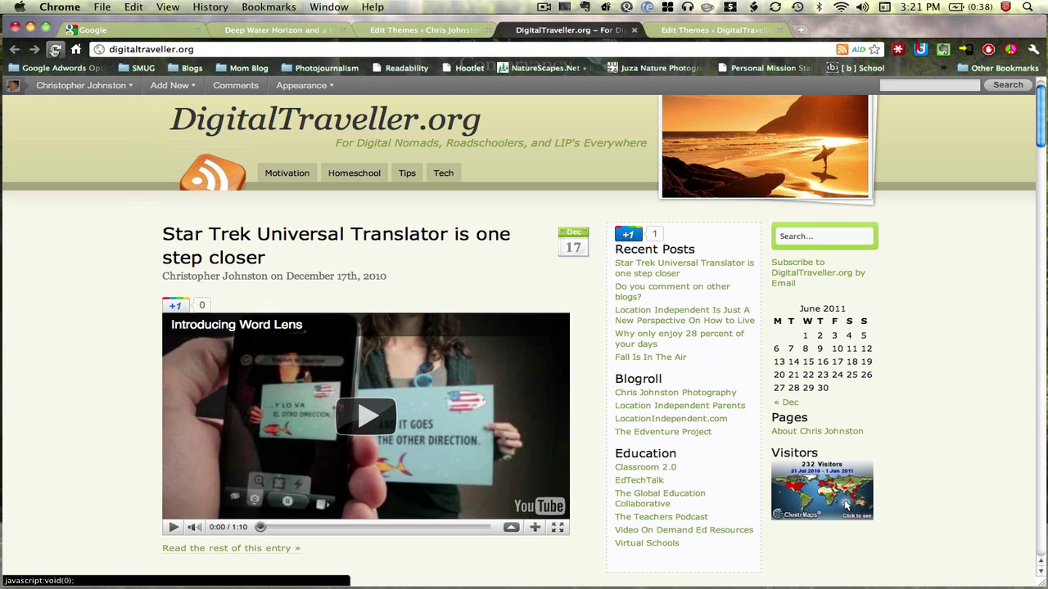
{"action": "left_click", "coordinate": [55, 49]}
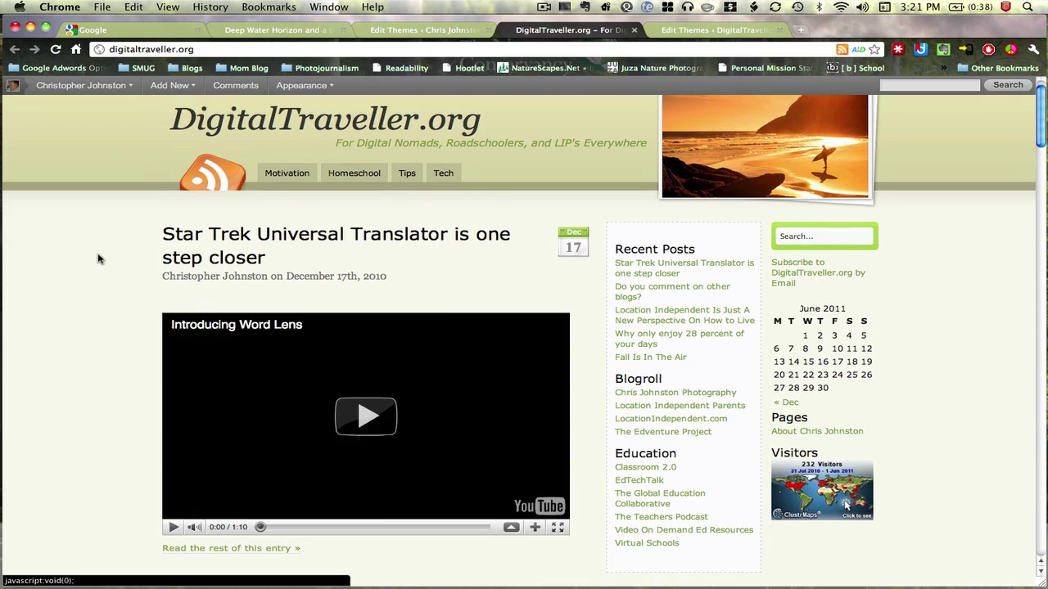
{"action": "scroll", "coordinate": [94, 283], "scroll_direction": "down", "scroll_amount": 20}
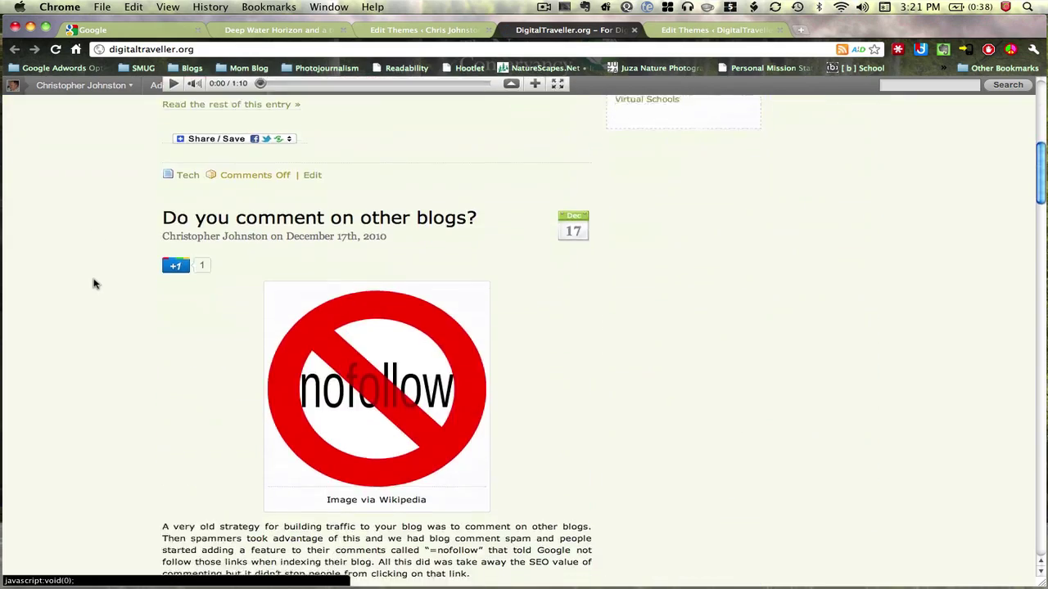
{"action": "scroll", "coordinate": [95, 283], "scroll_direction": "down", "scroll_amount": 15}
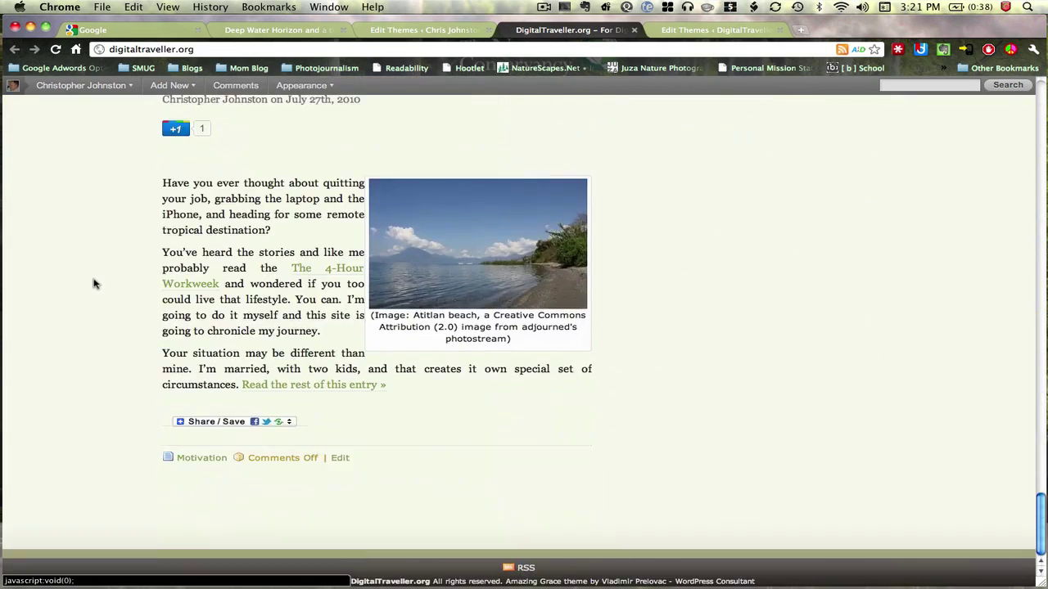
{"action": "scroll", "coordinate": [94, 283], "scroll_direction": "up", "scroll_amount": 20}
{"action": "scroll", "coordinate": [94, 283], "scroll_direction": "up", "scroll_amount": 10}
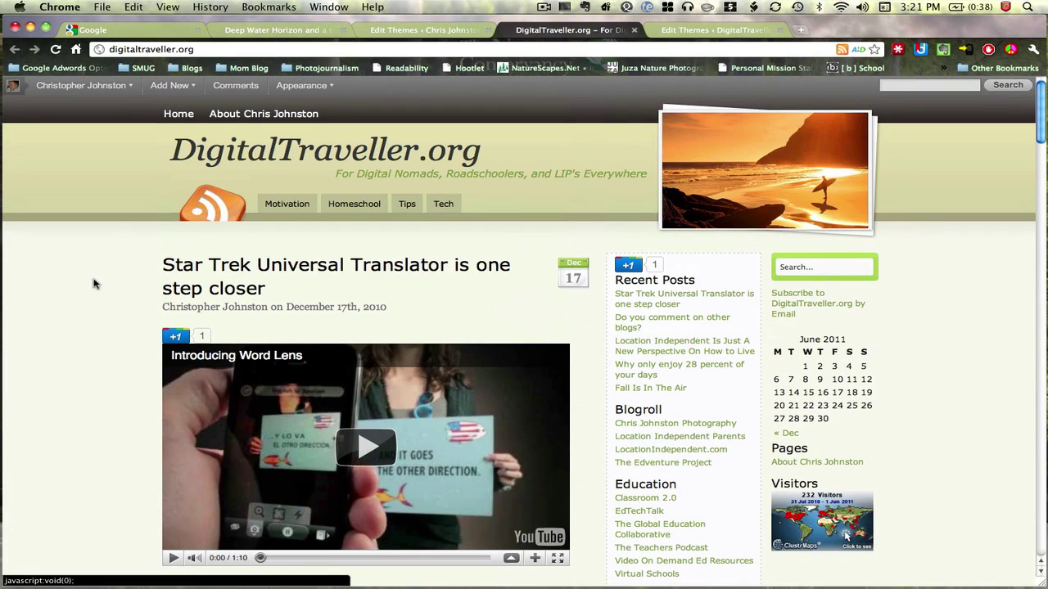